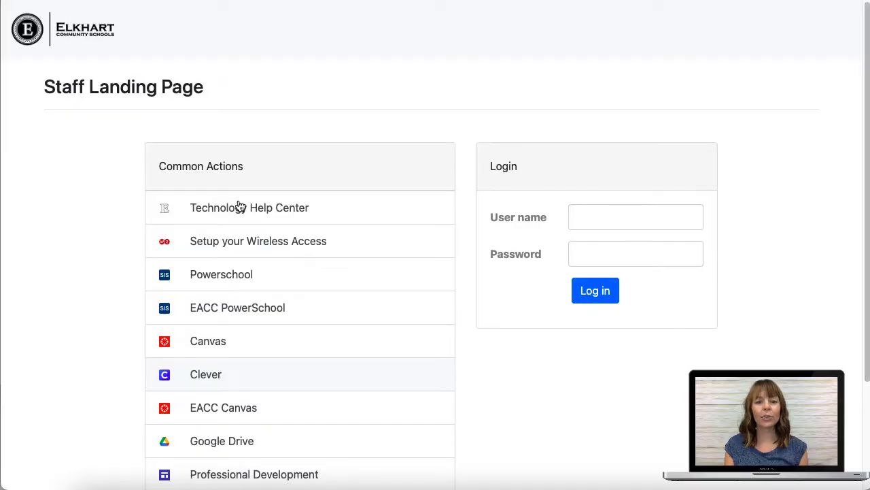
Launch Savvas Realize (EasyBridge) from the Online Text Books section in Clever
{"action": "left_click", "coordinate": [227, 375]}
{"action": "left_click", "coordinate": [821, 23]}
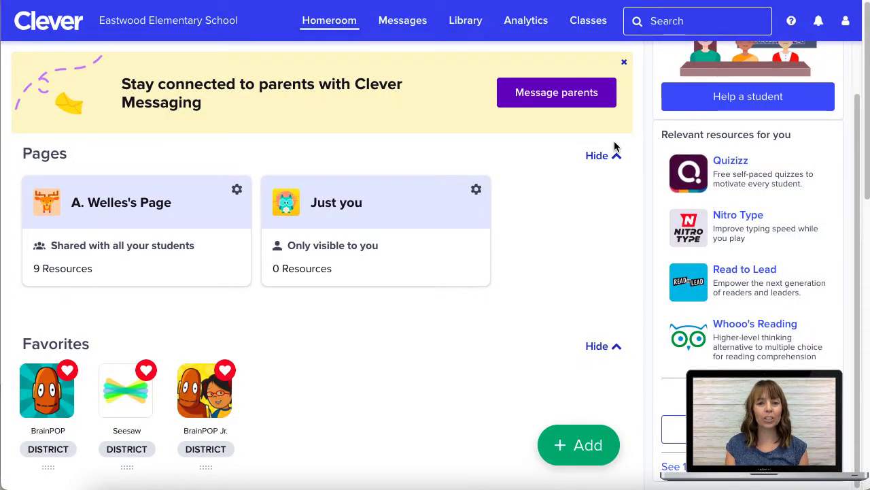
{"action": "scroll", "coordinate": [614, 146], "scroll_direction": "down", "scroll_amount": 6}
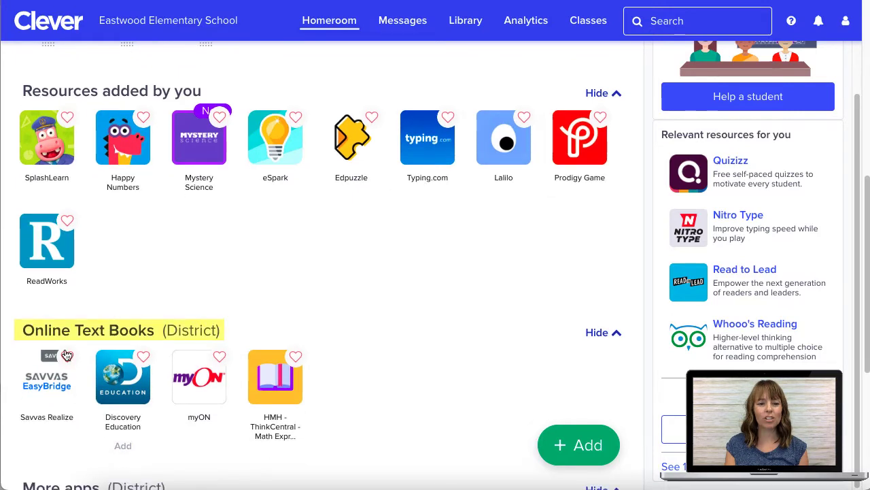
{"action": "left_click", "coordinate": [31, 385]}
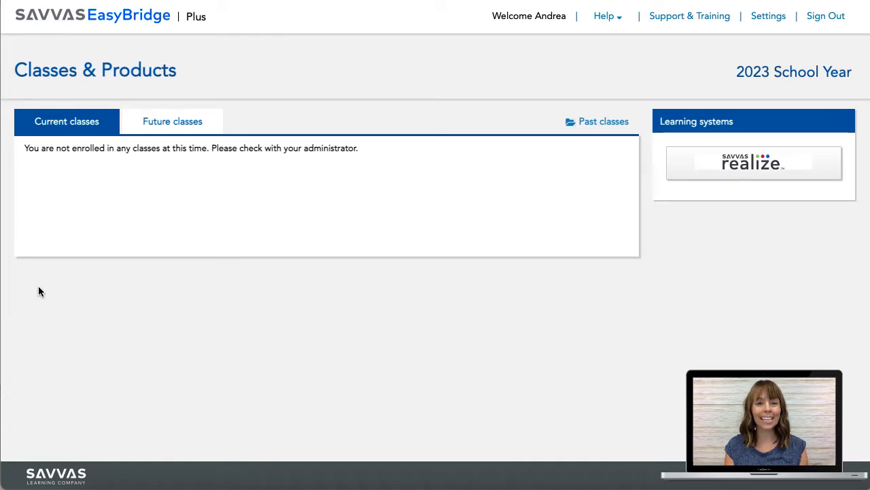
Under Future classes, open Add Products for Grade 3 Reading - Rea(A) - 22-23
{"action": "left_click", "coordinate": [192, 128]}
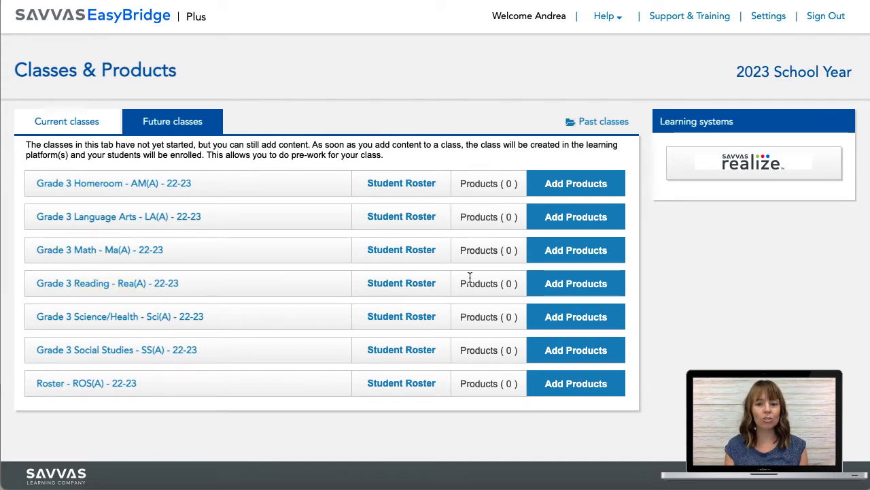
{"action": "left_click", "coordinate": [589, 296]}
Select myView Literacy 2020 Grade 3 as the Grade 3 Reading class's product
{"action": "scroll", "coordinate": [379, 248], "scroll_direction": "down", "scroll_amount": 1}
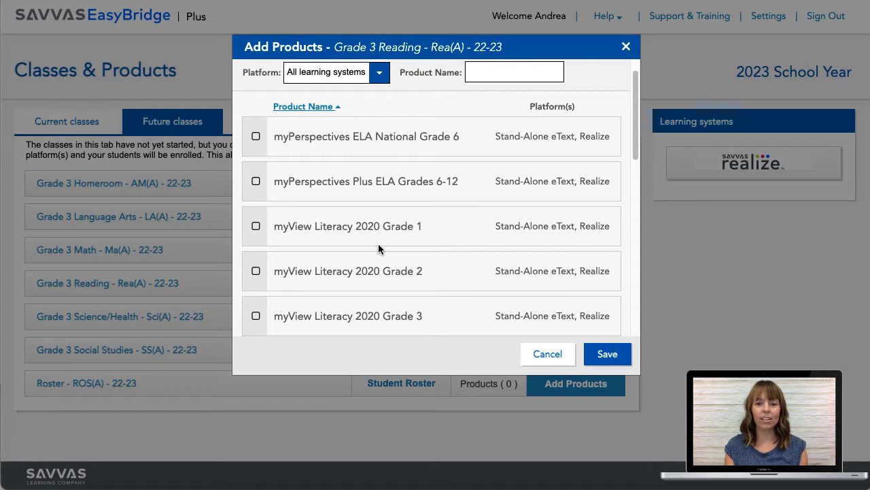
{"action": "left_click", "coordinate": [255, 316]}
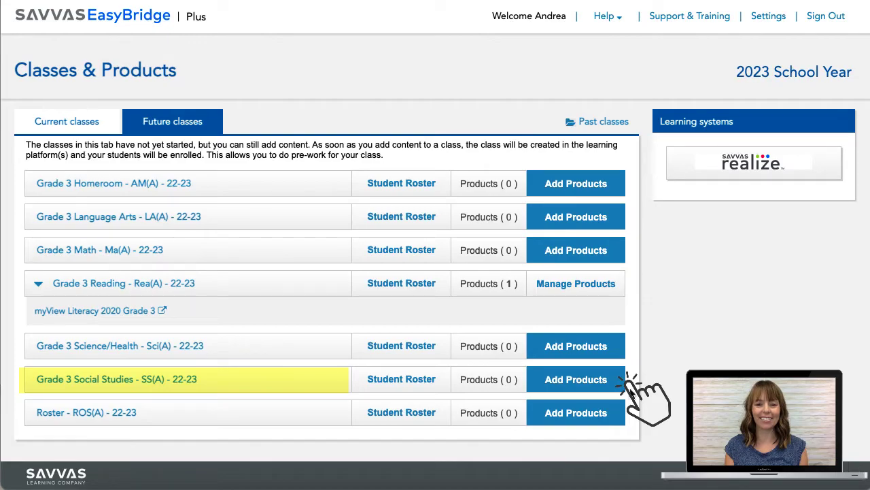
Add myWorld SS G3 We Are Connected 2016 IN Realize to Grade 3 Social Studies and save
{"action": "left_click", "coordinate": [571, 380]}
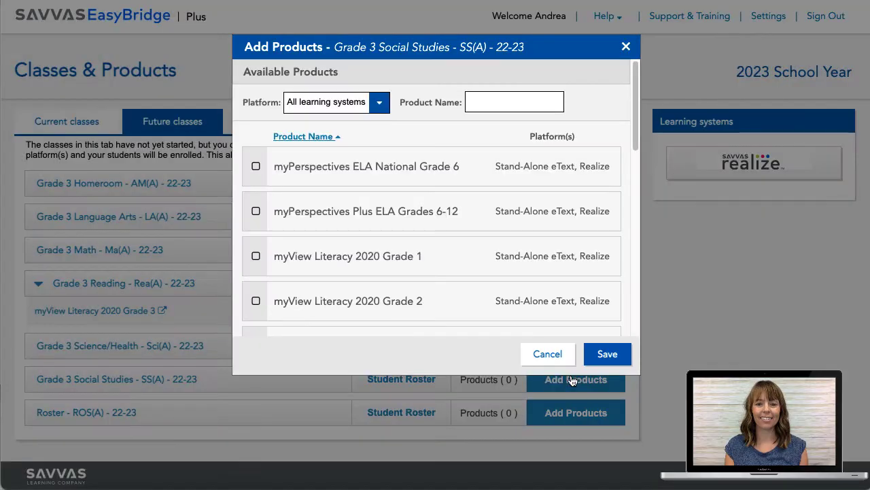
{"action": "scroll", "coordinate": [537, 248], "scroll_direction": "down", "scroll_amount": 5}
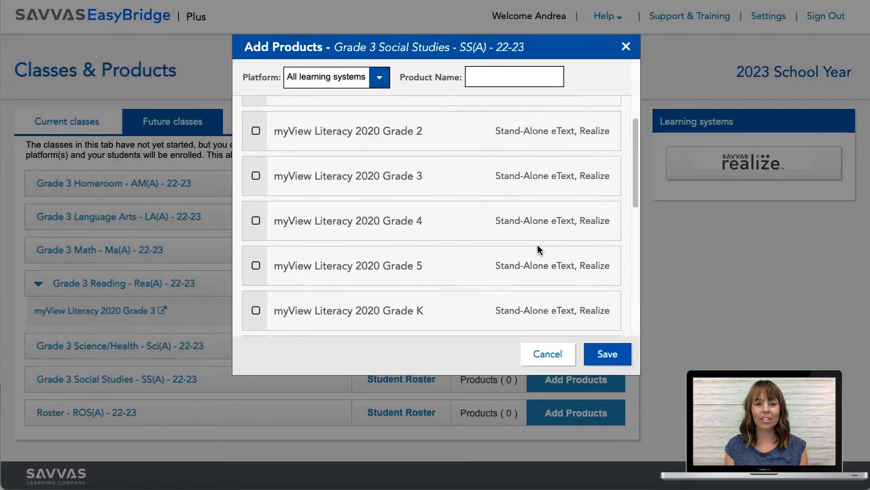
{"action": "scroll", "coordinate": [538, 246], "scroll_direction": "down", "scroll_amount": 2}
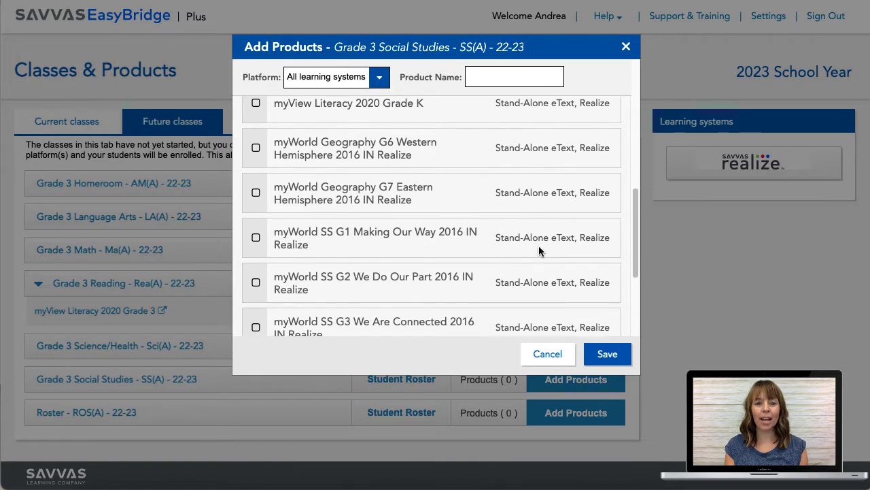
{"action": "scroll", "coordinate": [538, 246], "scroll_direction": "down", "scroll_amount": 2}
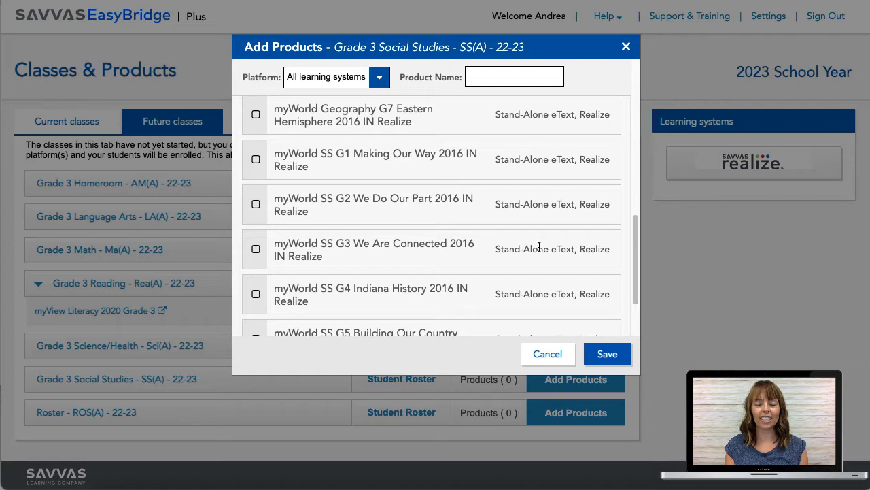
{"action": "left_click", "coordinate": [256, 249]}
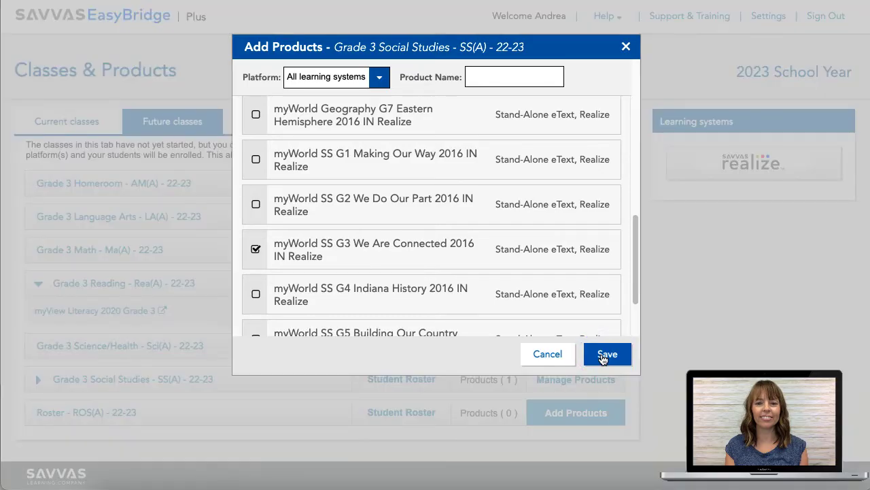
{"action": "left_click", "coordinate": [603, 356]}
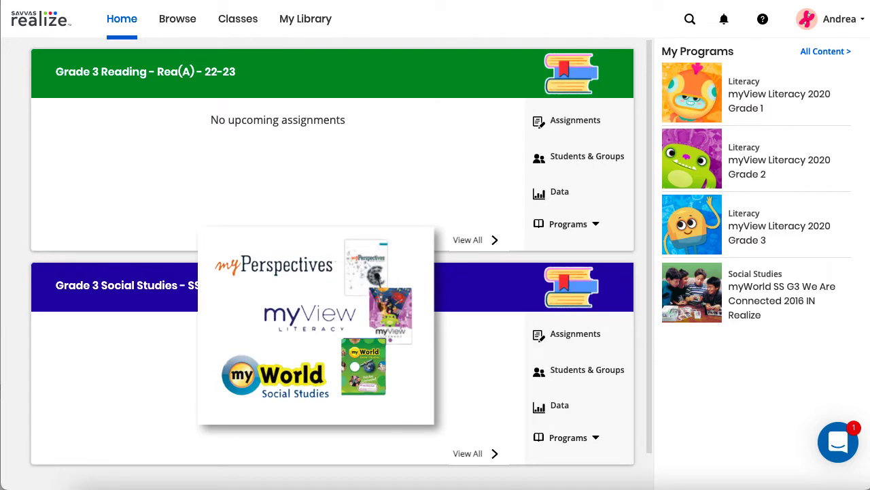
Go to the Browse page listing the four programs sorted by grade
{"action": "left_click", "coordinate": [178, 22]}
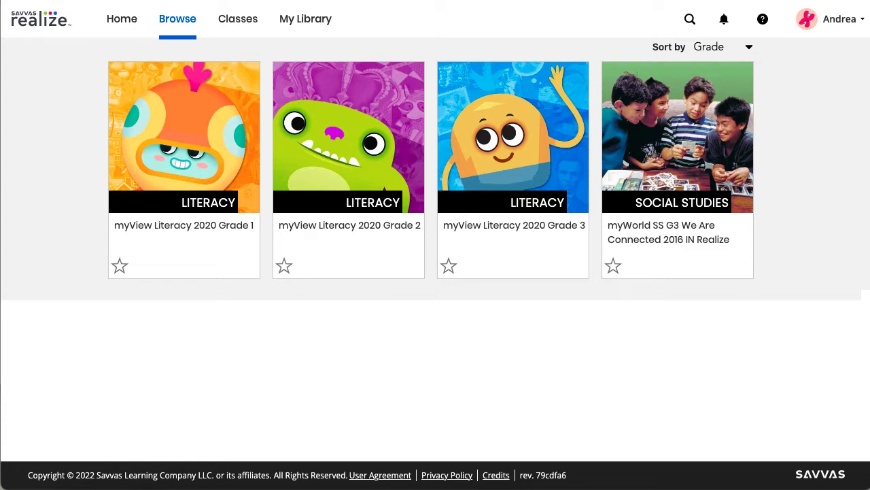
In Settings, add myView Literacy 2020 Grade 4 and myWorld SS G3 to My programs, then view About me
{"action": "left_click", "coordinate": [841, 29]}
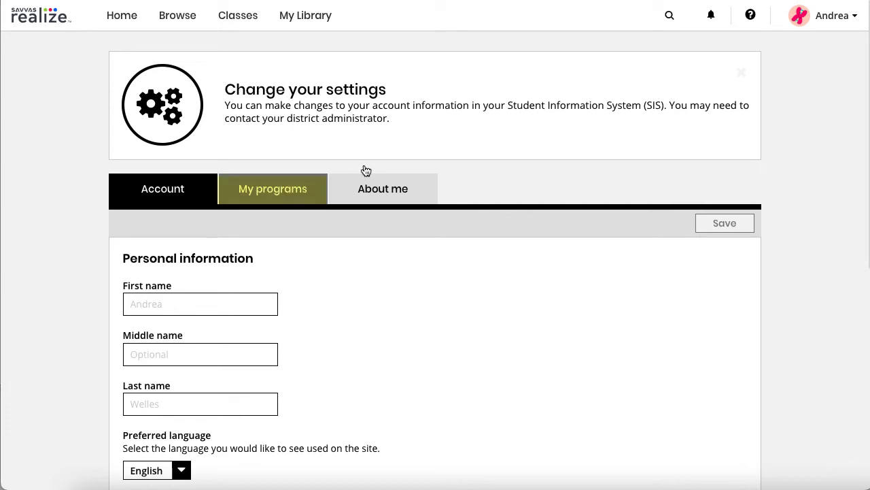
{"action": "left_click", "coordinate": [283, 197]}
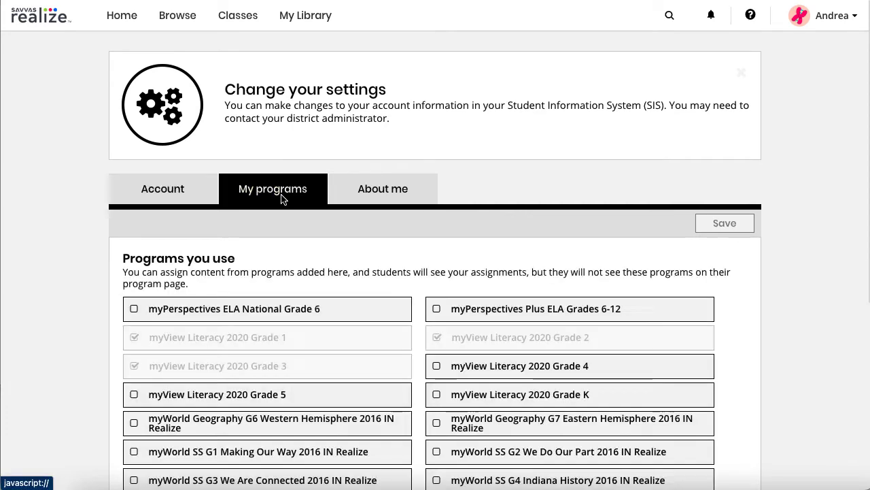
{"action": "scroll", "coordinate": [302, 274], "scroll_direction": "down", "scroll_amount": 2}
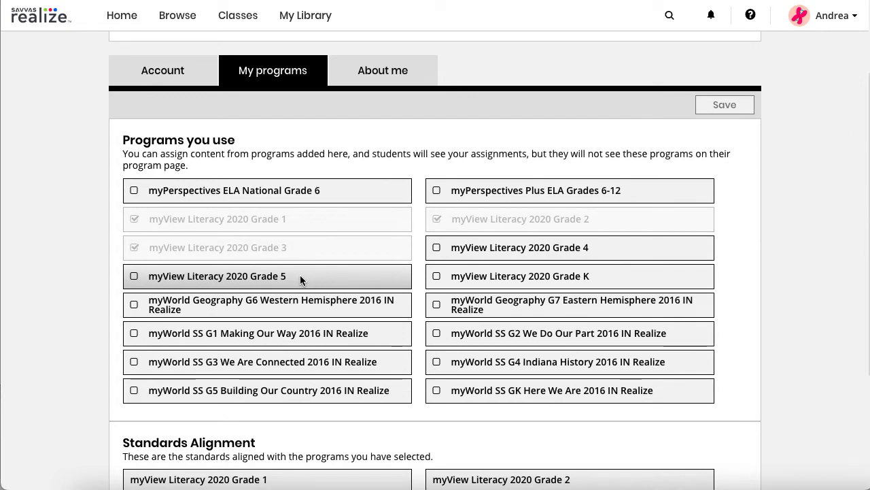
{"action": "left_click", "coordinate": [436, 248]}
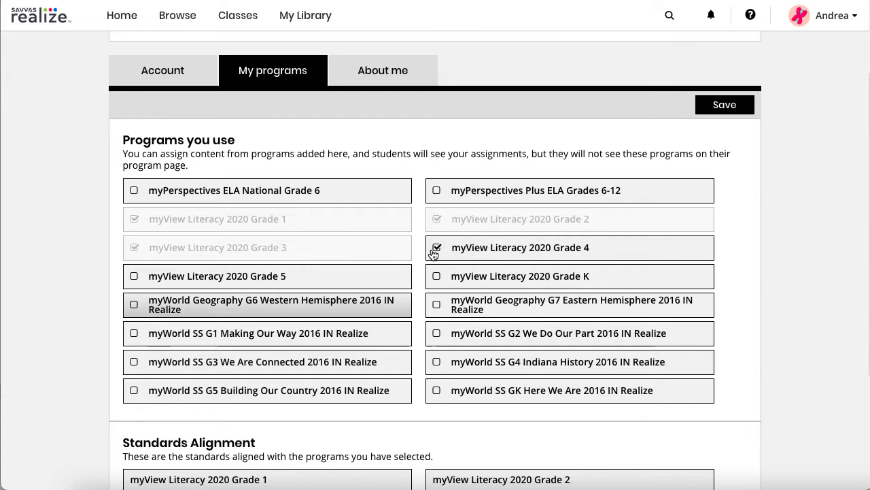
{"action": "left_click", "coordinate": [134, 362]}
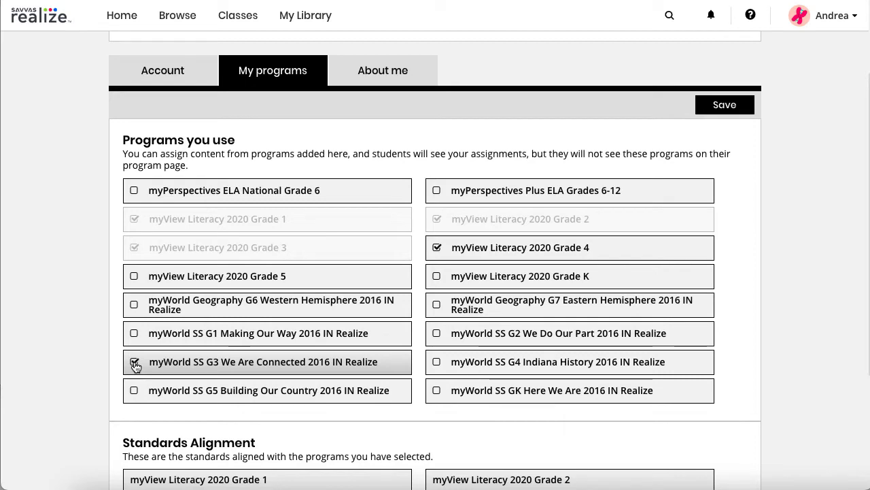
{"action": "left_click", "coordinate": [726, 106]}
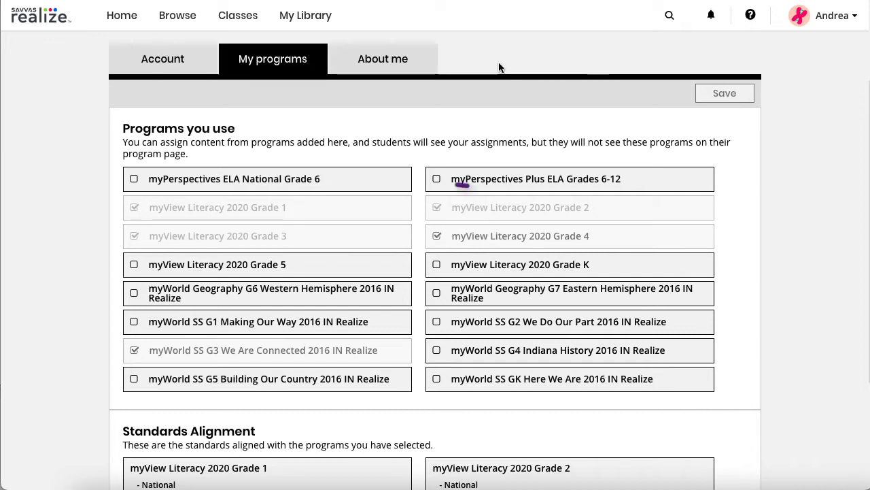
{"action": "left_click", "coordinate": [404, 64]}
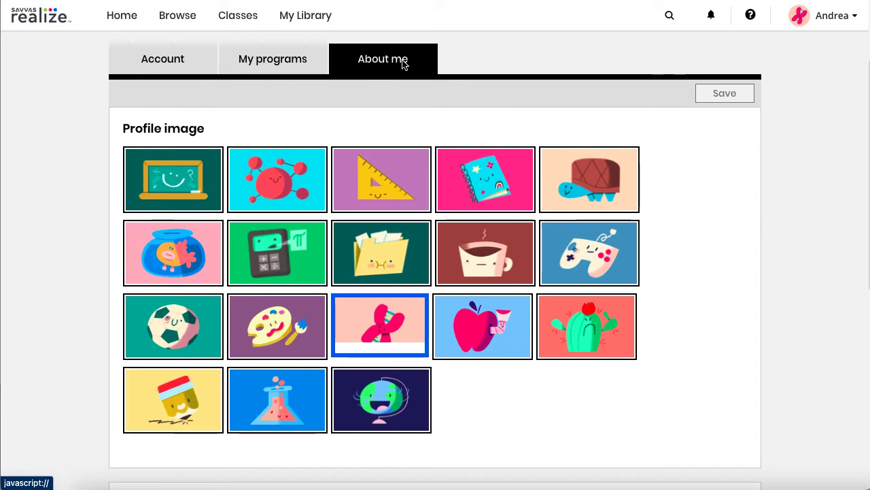
Toggle Grade 3 off and back on under Grades you teach, then save the settings
{"action": "scroll", "coordinate": [400, 102], "scroll_direction": "down", "scroll_amount": 2}
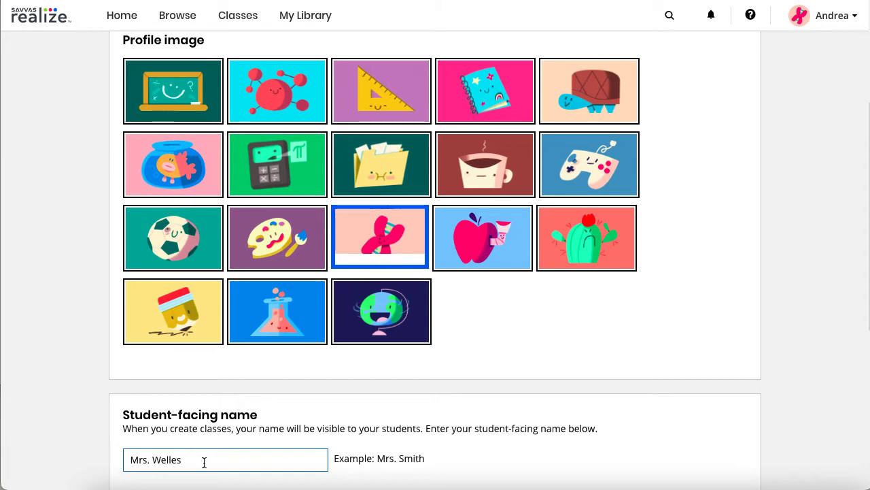
{"action": "scroll", "coordinate": [204, 462], "scroll_direction": "down", "scroll_amount": 3}
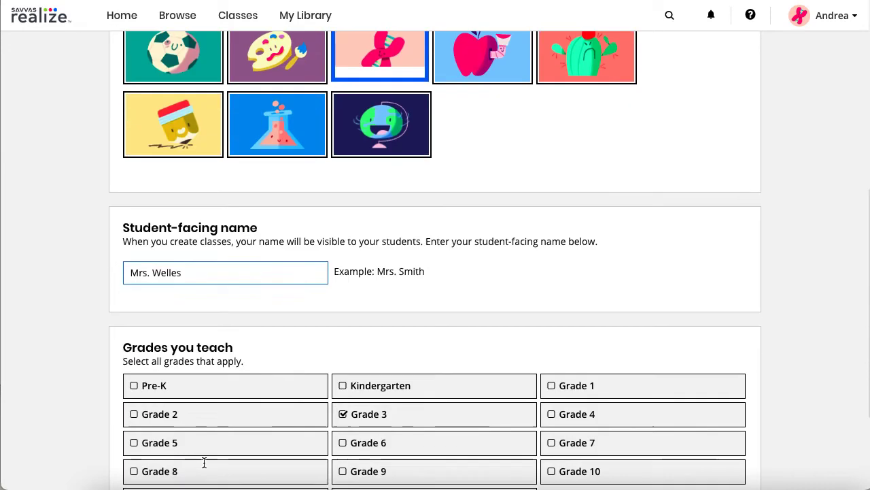
{"action": "scroll", "coordinate": [204, 462], "scroll_direction": "down", "scroll_amount": 2}
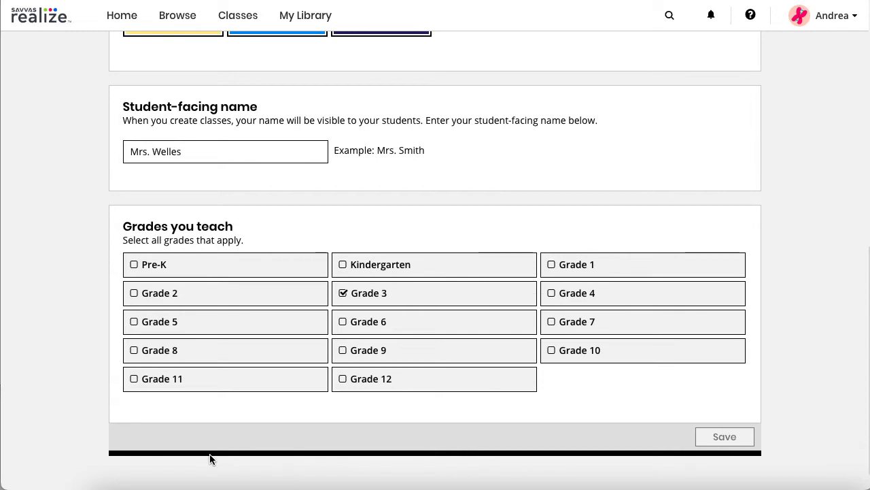
{"action": "left_click", "coordinate": [344, 296]}
{"action": "left_click", "coordinate": [344, 296]}
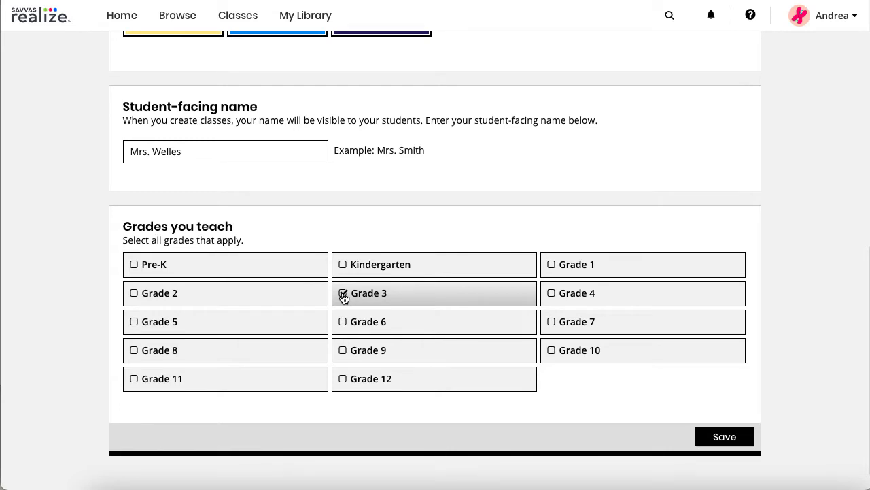
{"action": "left_click", "coordinate": [723, 438]}
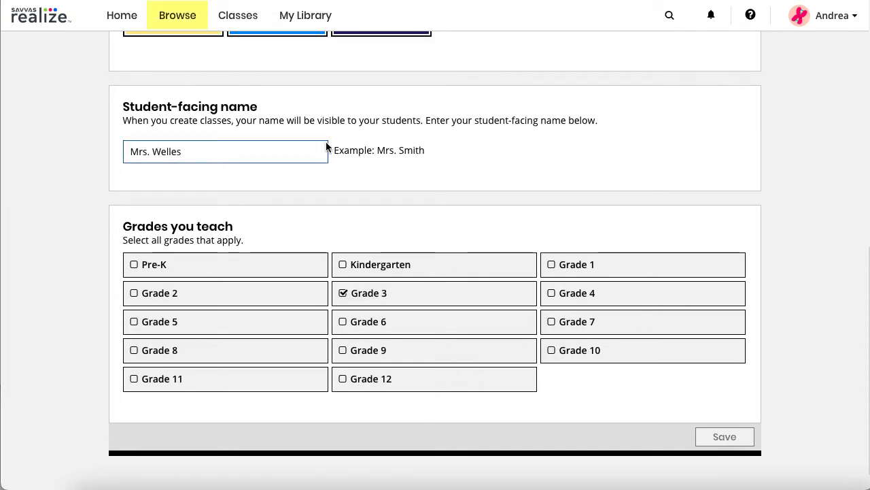
Leave the settings page for the Browse page in the top navigation
{"action": "left_click", "coordinate": [168, 19]}
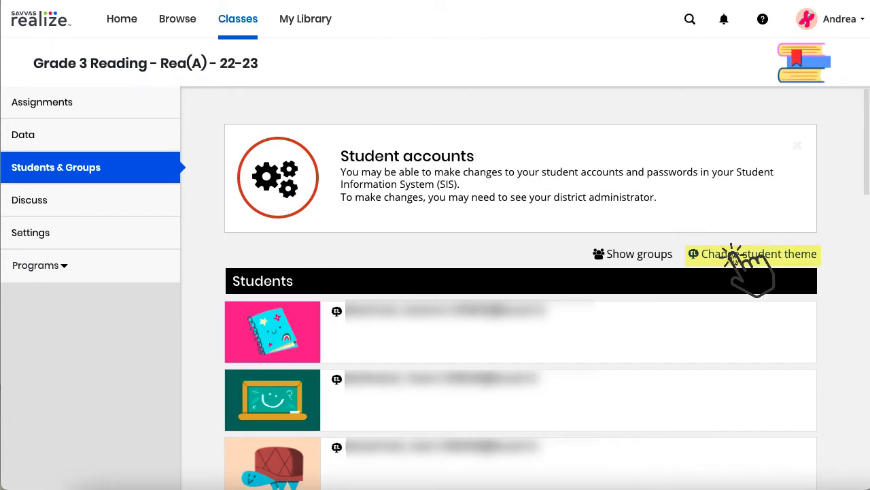
In Change student theme, keep the first student on Early Learning and save
{"action": "left_click", "coordinate": [733, 254]}
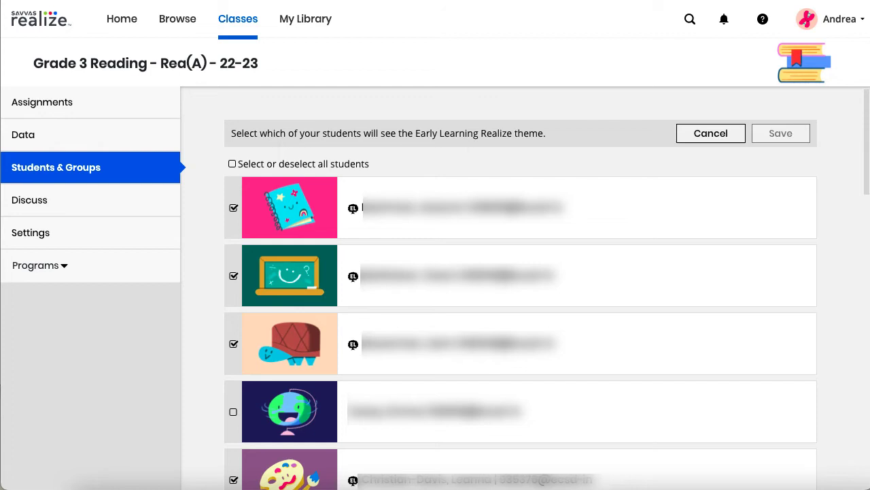
{"action": "left_click", "coordinate": [234, 209]}
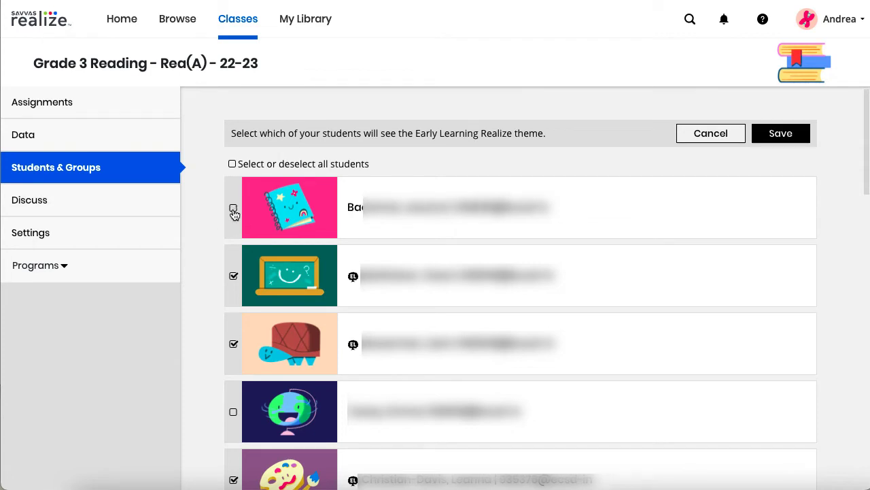
{"action": "left_click", "coordinate": [234, 211]}
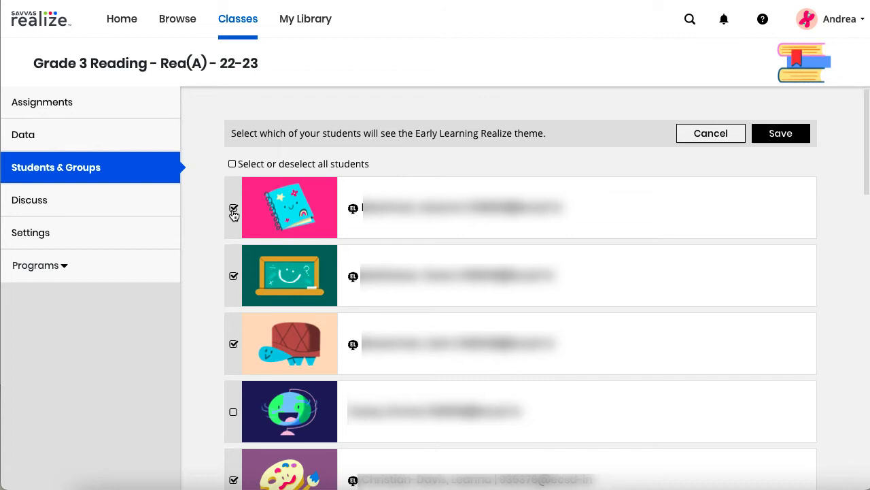
{"action": "left_click", "coordinate": [788, 136]}
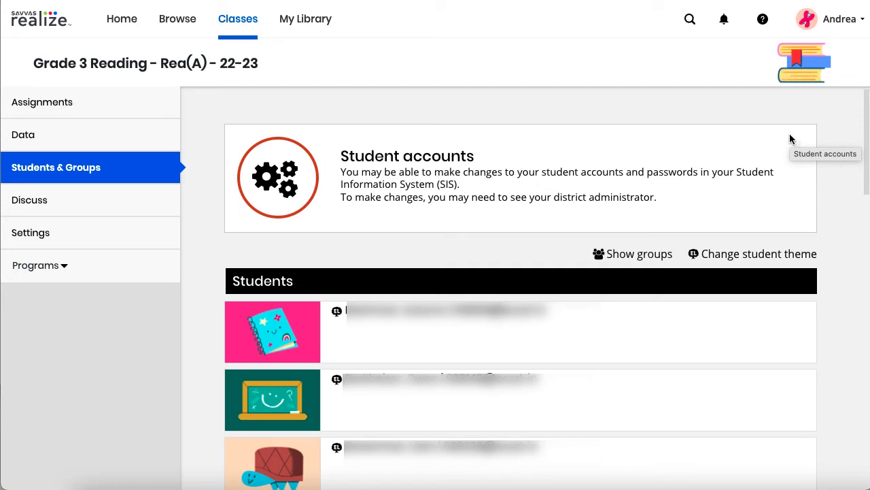
Open myView Literacy 2020 Grade 3 from Browse and scroll through its table of contents
{"action": "left_click", "coordinate": [171, 22]}
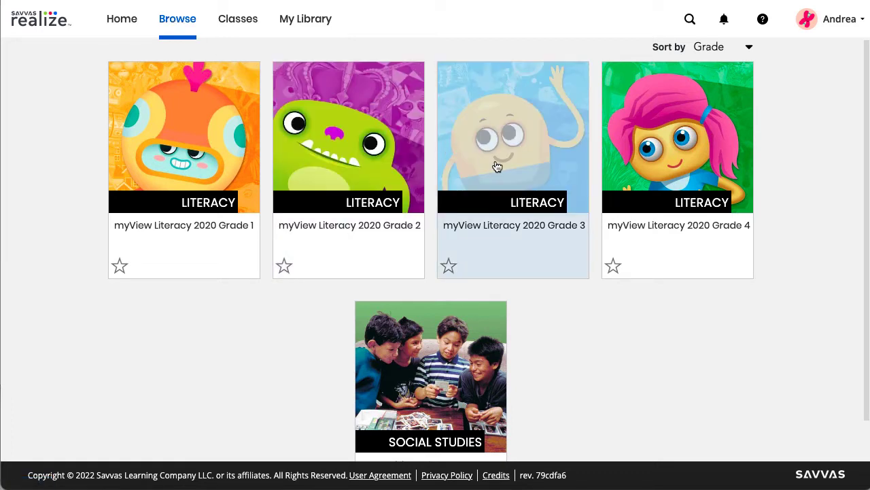
{"action": "scroll", "coordinate": [496, 166], "scroll_direction": "down", "scroll_amount": 2}
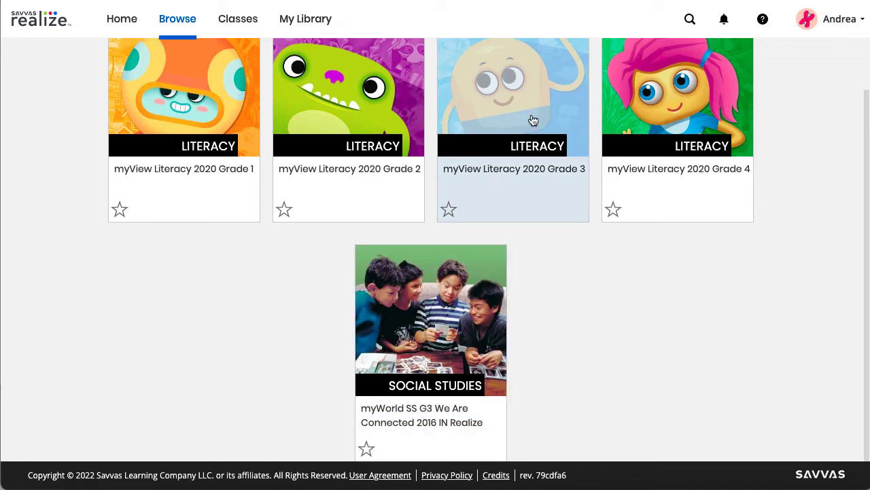
{"action": "left_click", "coordinate": [533, 120]}
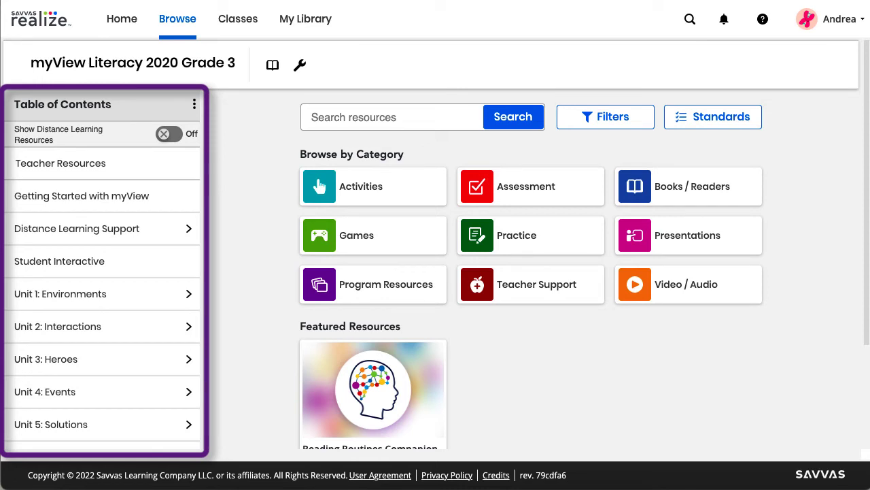
{"action": "scroll", "coordinate": [47, 262], "scroll_direction": "down", "scroll_amount": 5}
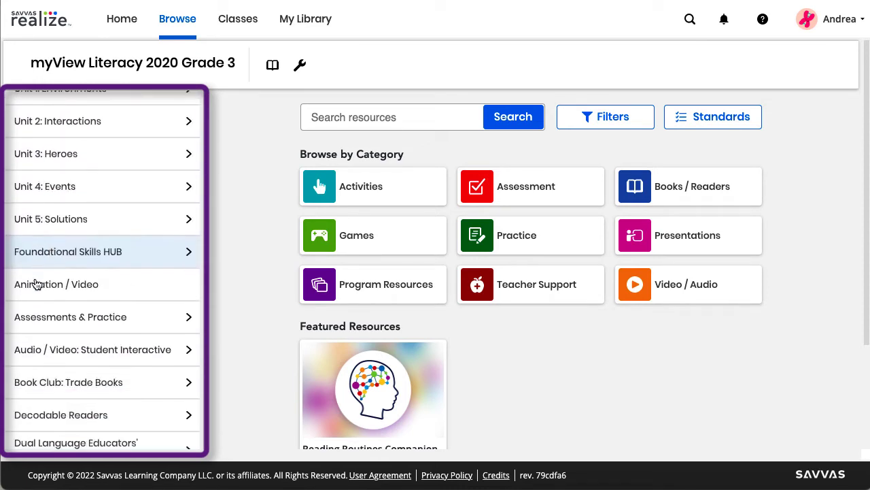
{"action": "scroll", "coordinate": [34, 284], "scroll_direction": "down", "scroll_amount": 10}
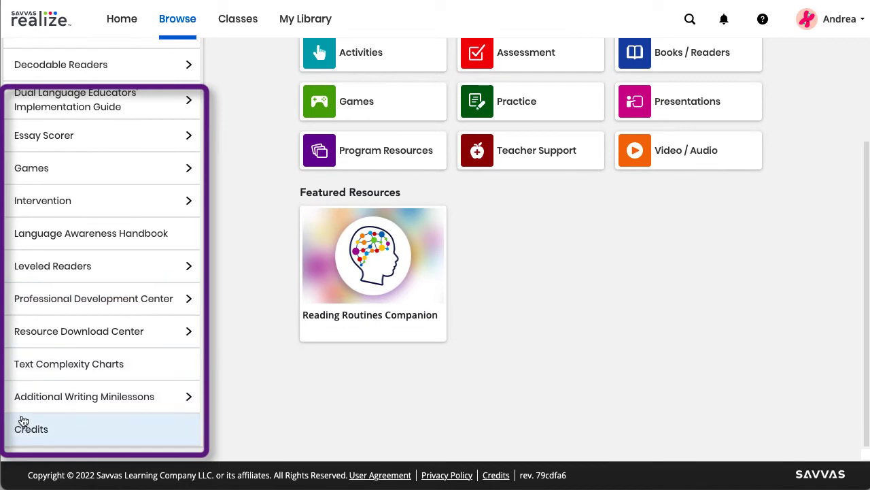
{"action": "scroll", "coordinate": [39, 381], "scroll_direction": "up", "scroll_amount": 3}
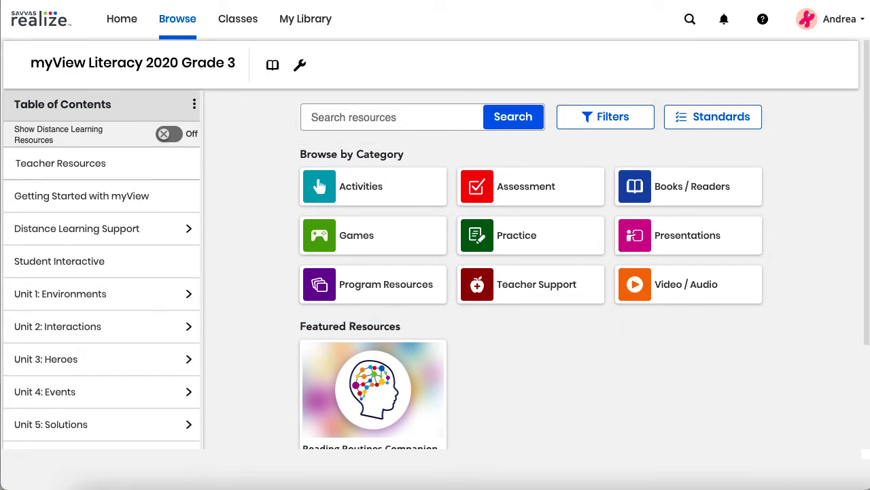
{"action": "left_click", "coordinate": [59, 293]}
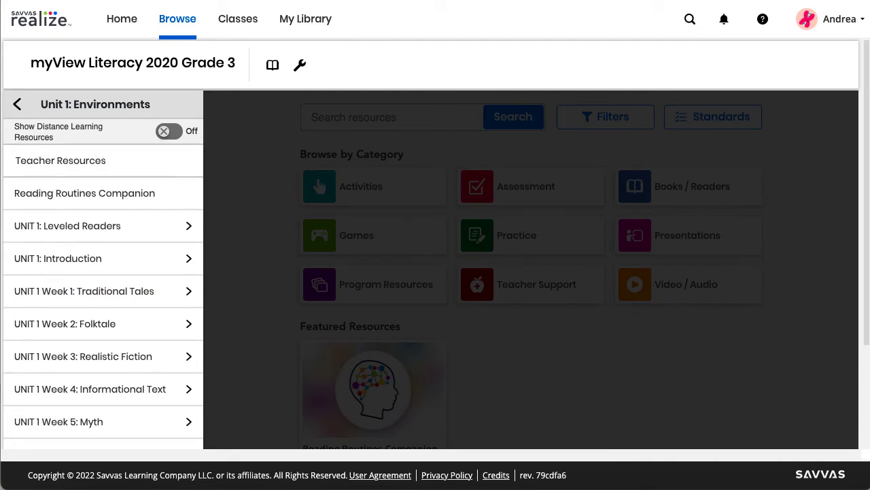
{"action": "scroll", "coordinate": [38, 272], "scroll_direction": "down", "scroll_amount": 3}
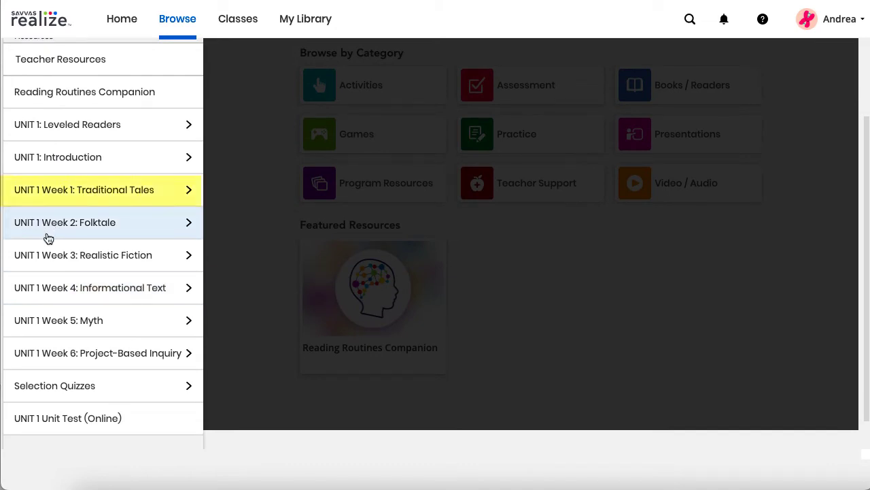
{"action": "left_click", "coordinate": [54, 203]}
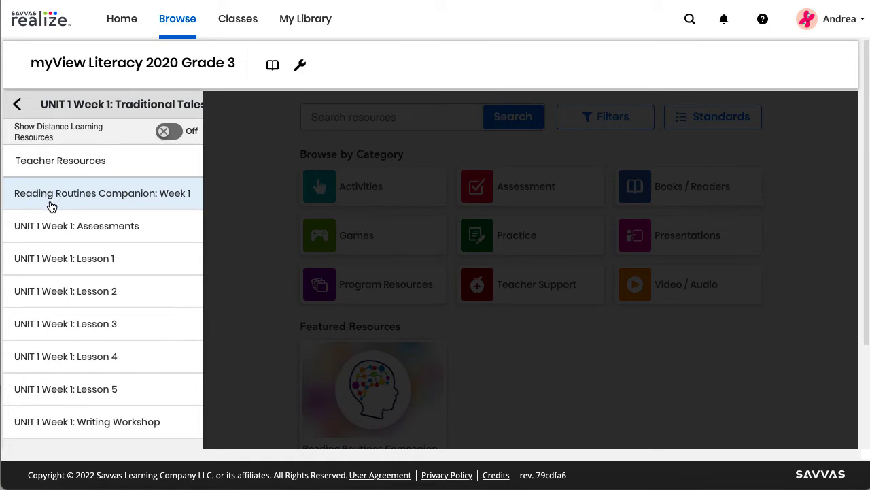
{"action": "left_click", "coordinate": [17, 107]}
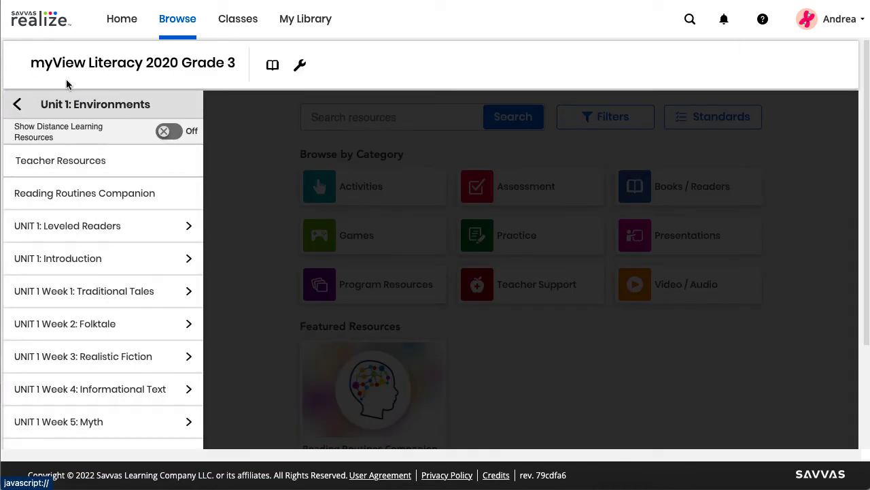
{"action": "left_click", "coordinate": [109, 65]}
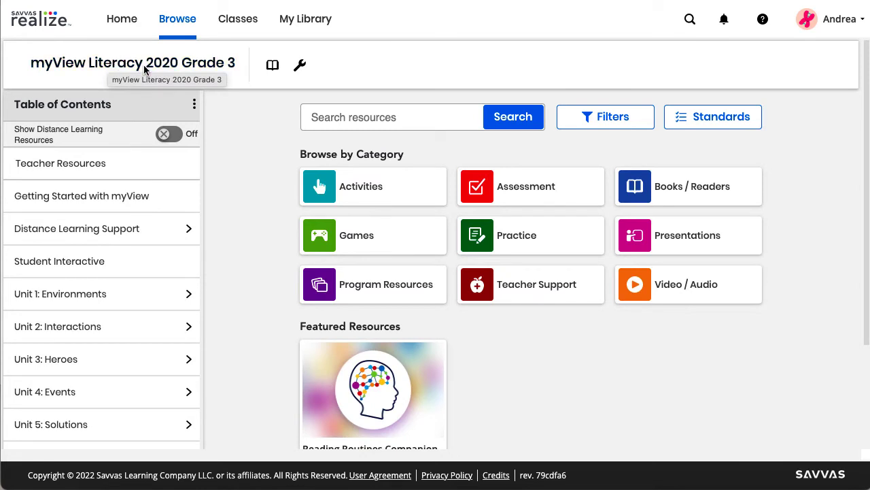
Search resources for 'main idea' and open the actions menu on the Patterns in Nature result
{"action": "left_click", "coordinate": [322, 116]}
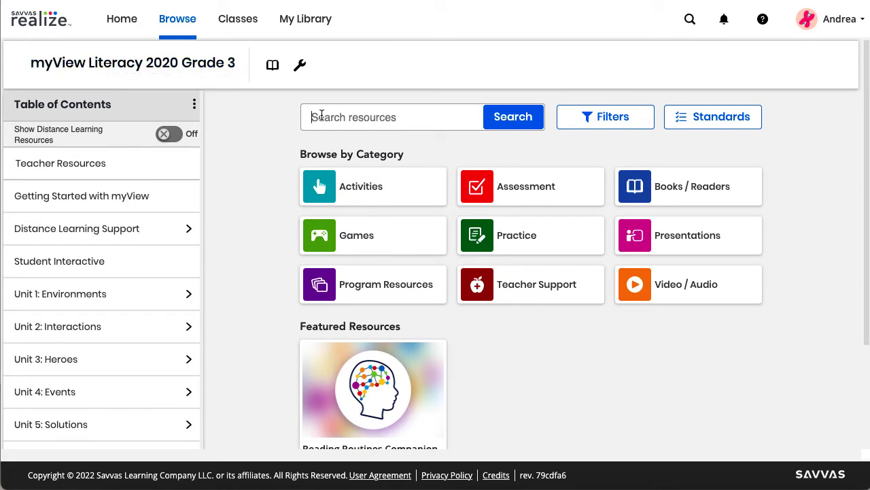
{"action": "type", "text": "main idea"}
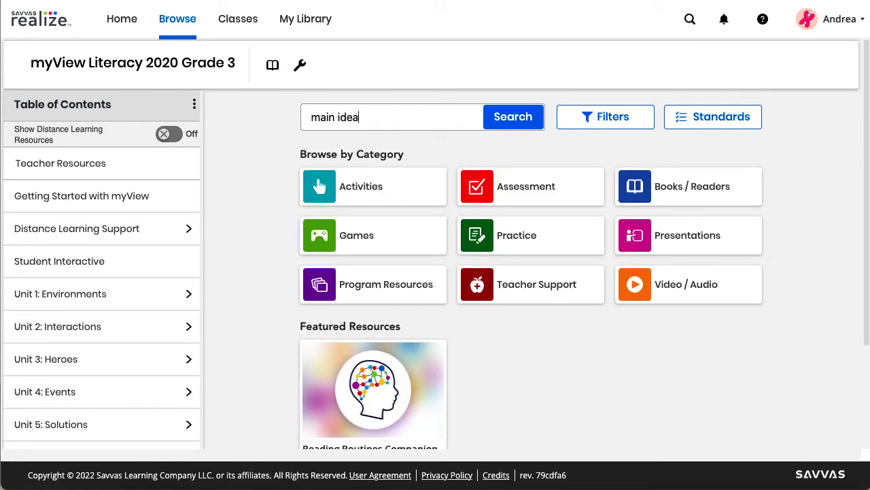
{"action": "left_click", "coordinate": [530, 116]}
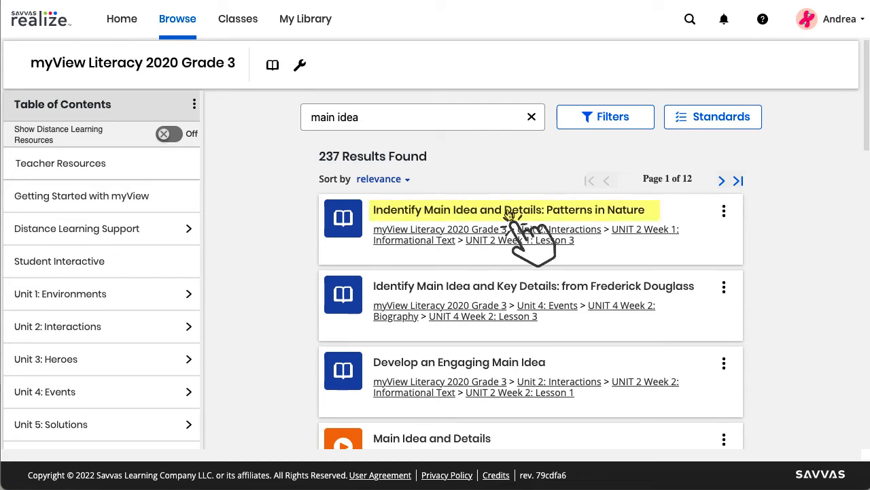
{"action": "left_click", "coordinate": [724, 211]}
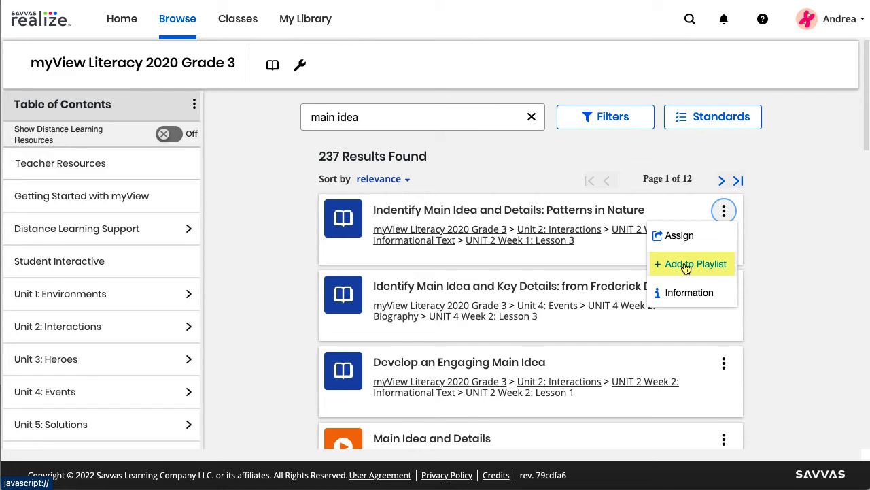
Add the Patterns in Nature lesson to a newly created playlist titled 'Main Idea'
{"action": "left_click", "coordinate": [686, 267]}
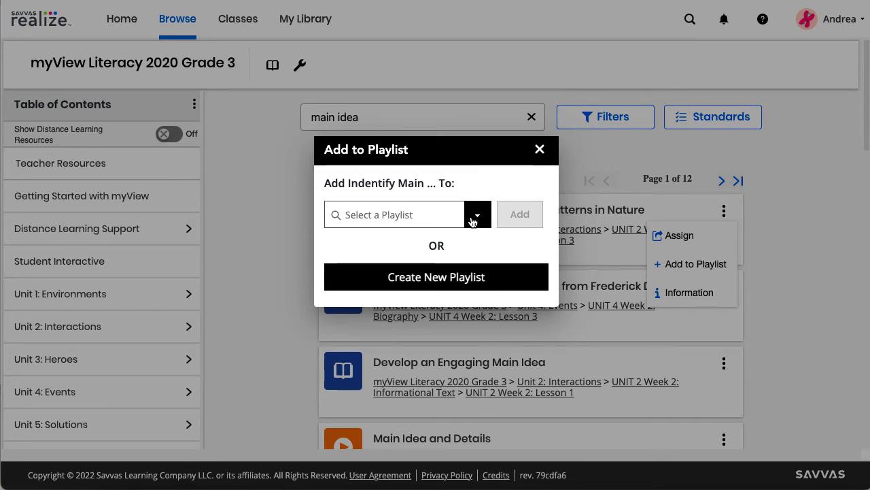
{"action": "left_click", "coordinate": [472, 222]}
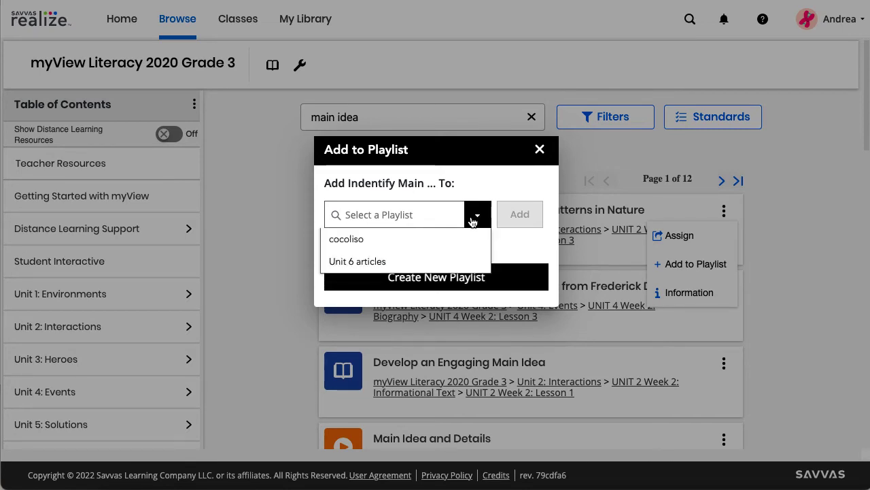
{"action": "left_click", "coordinate": [473, 222]}
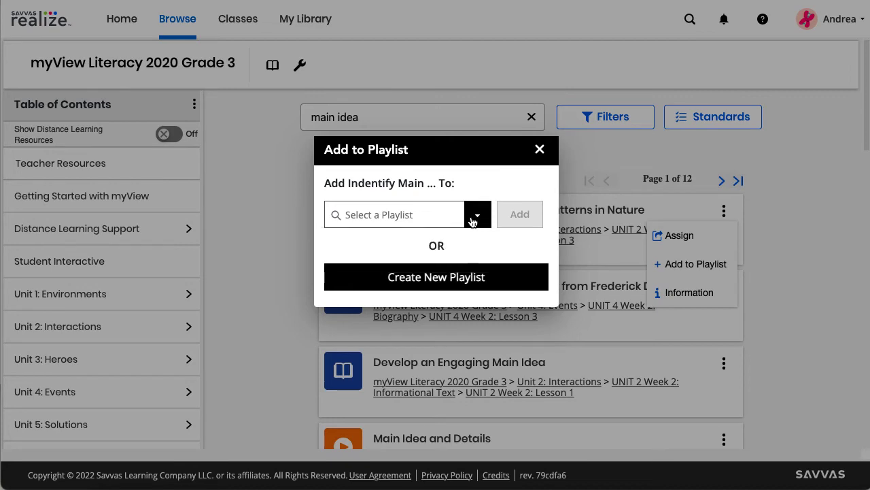
{"action": "left_click", "coordinate": [465, 279]}
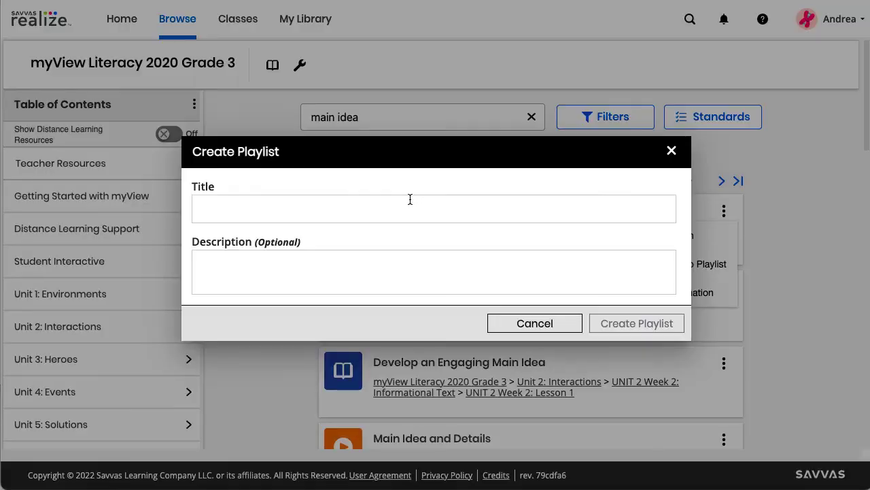
{"action": "left_click", "coordinate": [410, 204]}
{"action": "type", "text": "Main Idea"}
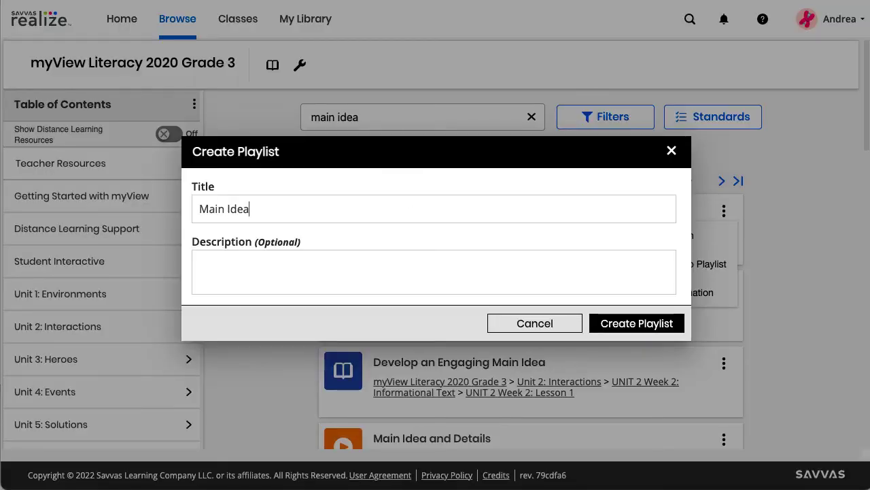
{"action": "left_click", "coordinate": [648, 325]}
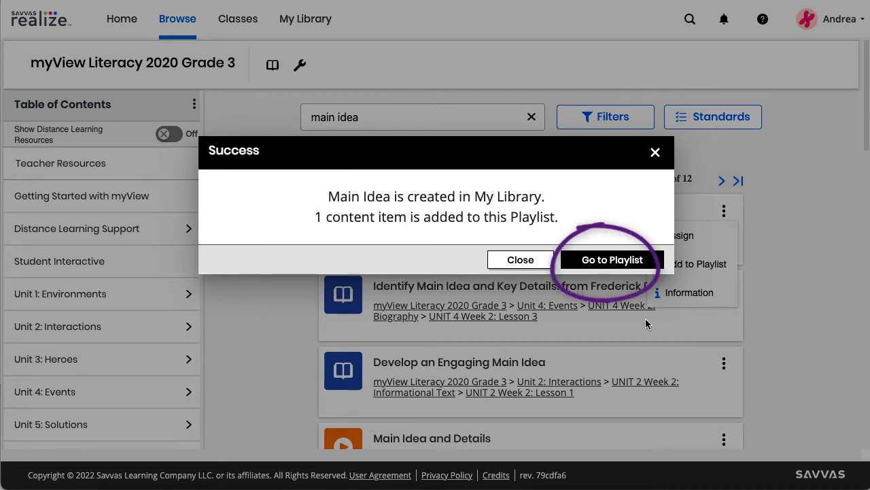
Share the Main Idea playlist with a teacher found by last name, noting 'I have started a playlist for Main Idea. Check it out!'
{"action": "left_click", "coordinate": [614, 259]}
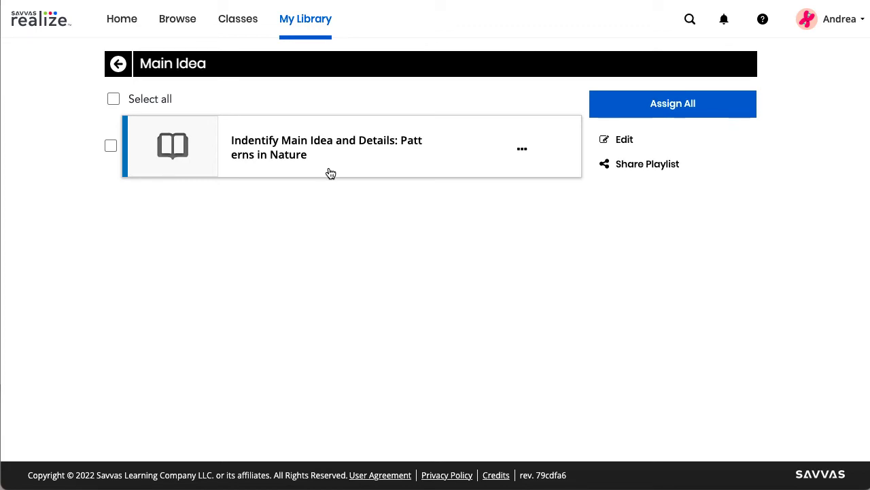
{"action": "left_click", "coordinate": [625, 164]}
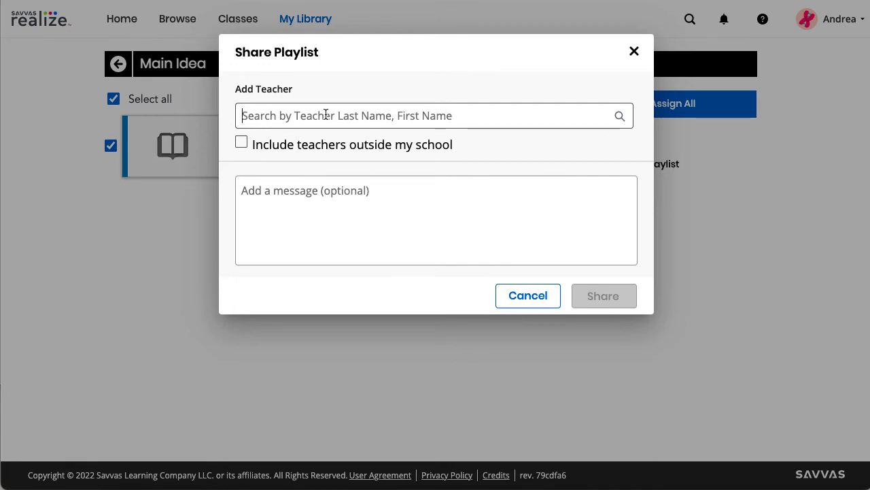
{"action": "type", "text": "Etchason"}
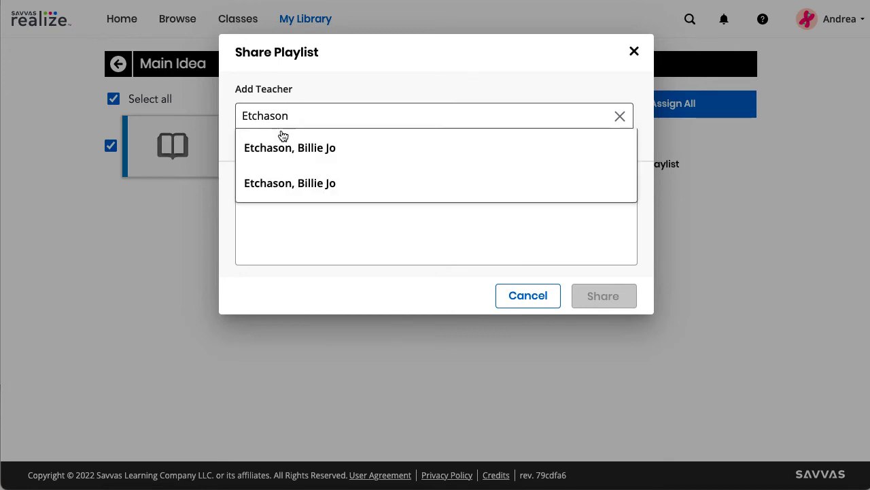
{"action": "left_click", "coordinate": [278, 143]}
{"action": "left_click", "coordinate": [276, 208]}
{"action": "type", "text": "I have st"}
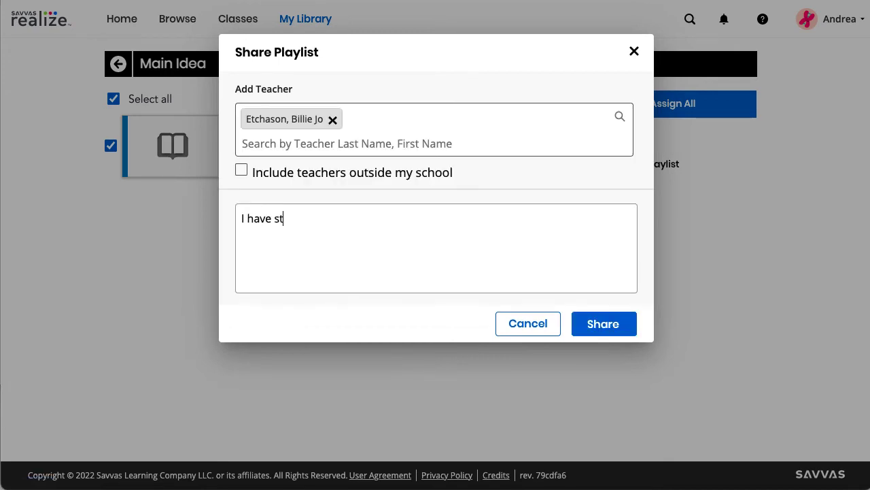
{"action": "type", "text": "arted a playlist for Main Idea. Check it out!"}
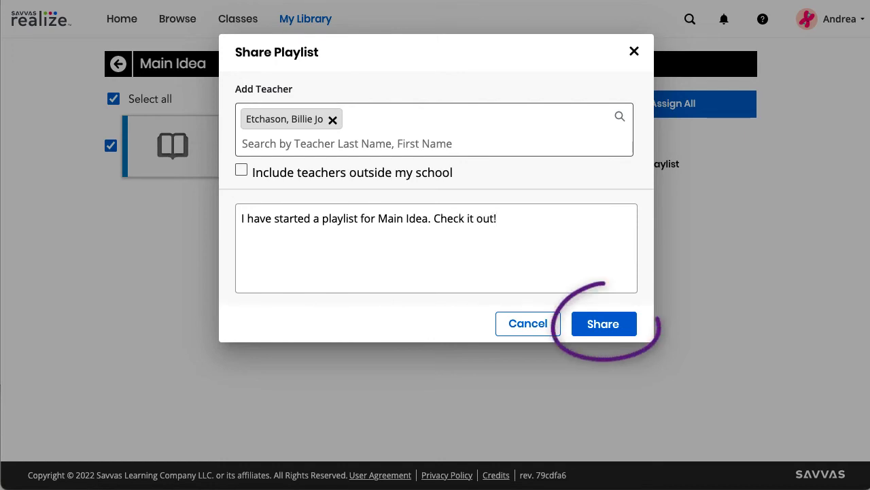
{"action": "left_click", "coordinate": [595, 330]}
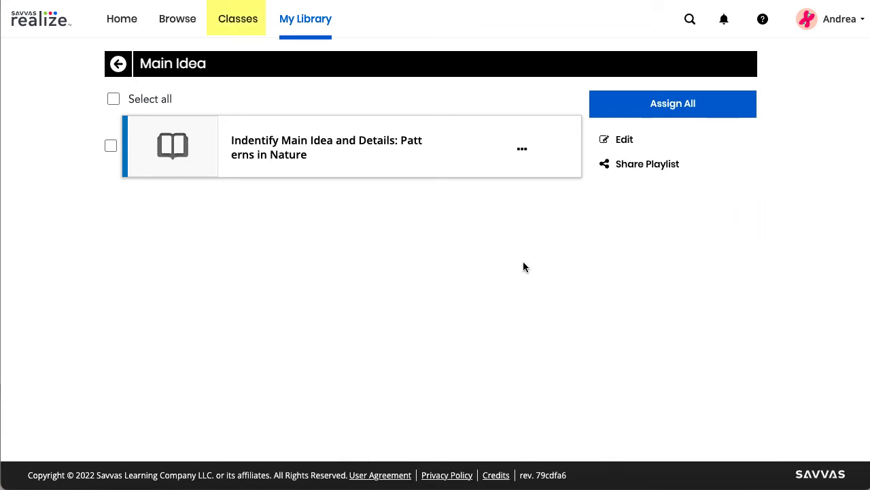
Open the Grade 3 Reading class from the Classes list to see its assignments and averages
{"action": "left_click", "coordinate": [242, 37]}
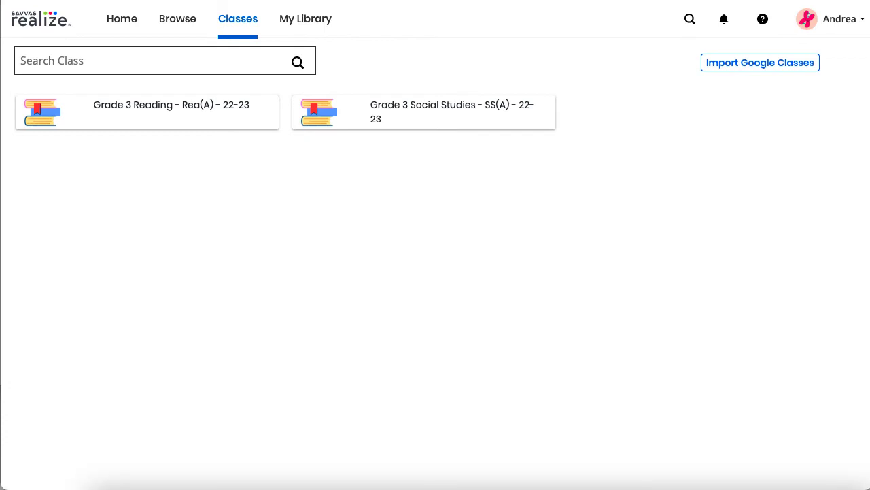
{"action": "left_click", "coordinate": [126, 112]}
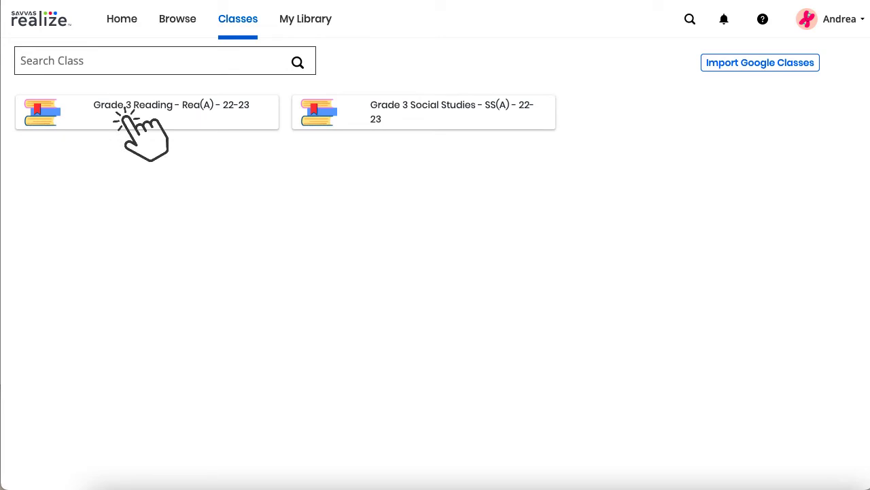
{"action": "left_click", "coordinate": [129, 109]}
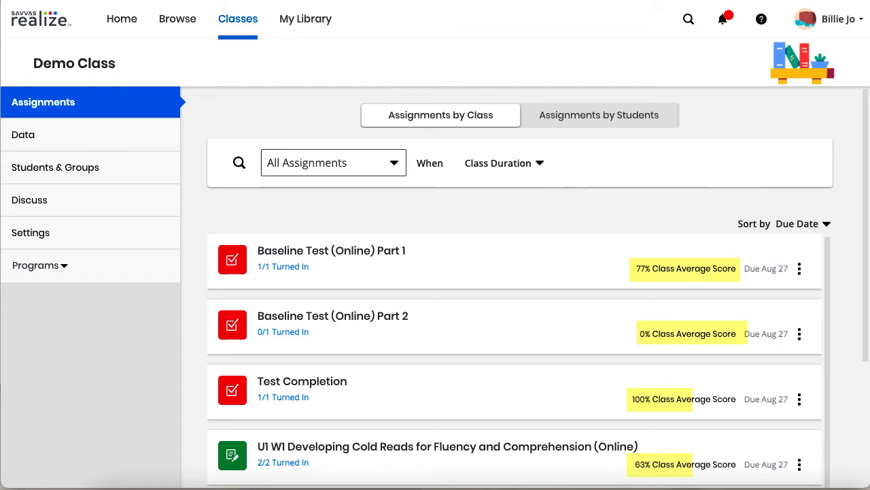
Show the actions menu for the Baseline Test (Online) Part 1 assignment
{"action": "left_click", "coordinate": [800, 269]}
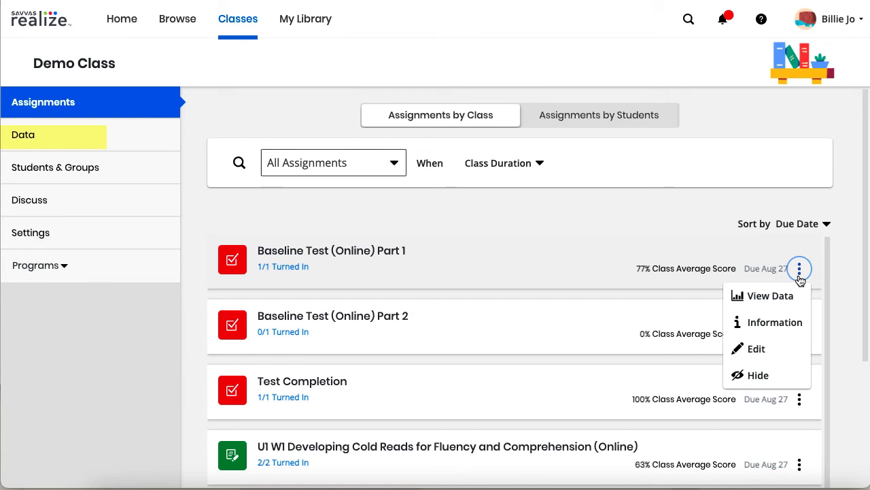
Open the class Data page and scroll through its Scores, Progress and Usage charts
{"action": "left_click", "coordinate": [45, 132]}
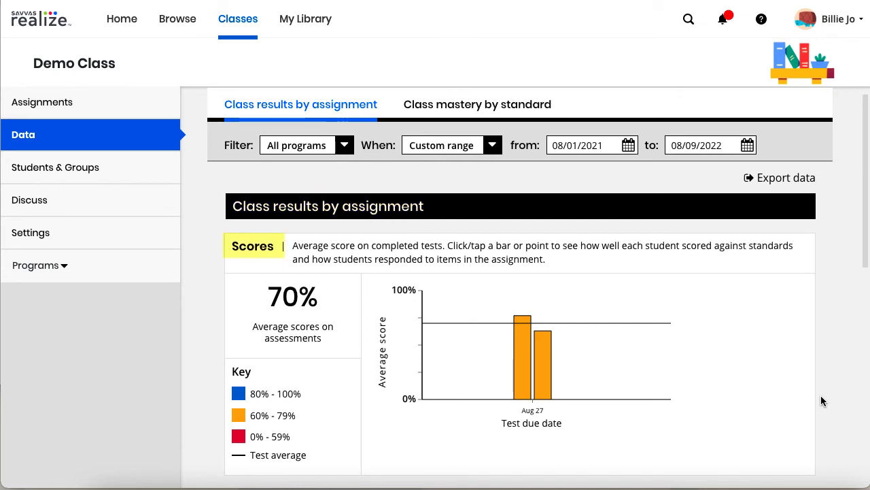
{"action": "scroll", "coordinate": [821, 396], "scroll_direction": "down", "scroll_amount": 5}
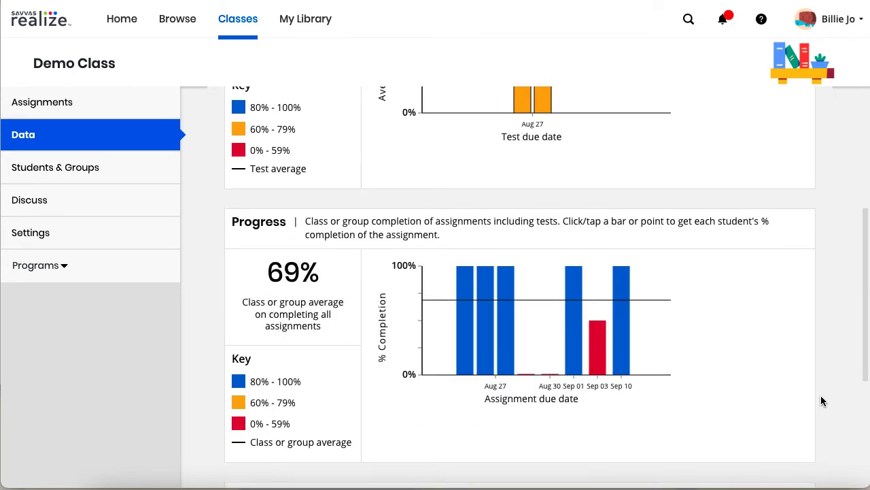
{"action": "scroll", "coordinate": [822, 396], "scroll_direction": "down", "scroll_amount": 5}
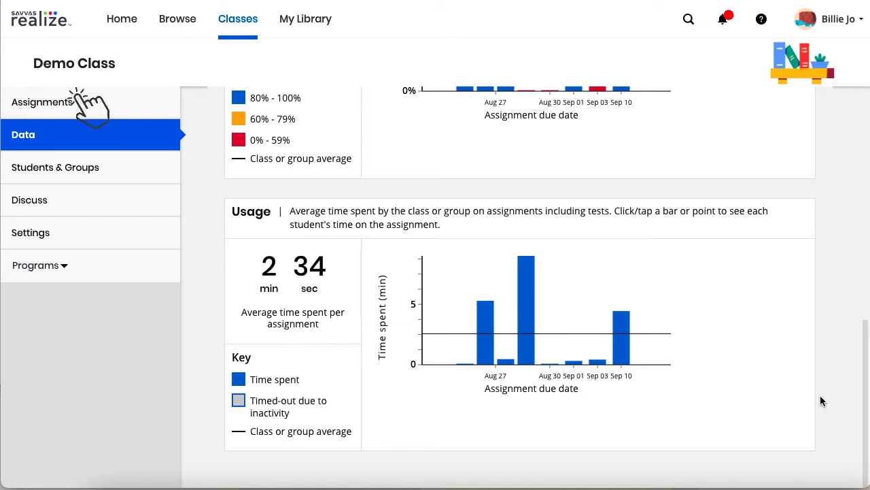
View the standards data for Baseline Test (Online) Part 1, then return to the assignment list
{"action": "left_click", "coordinate": [37, 106]}
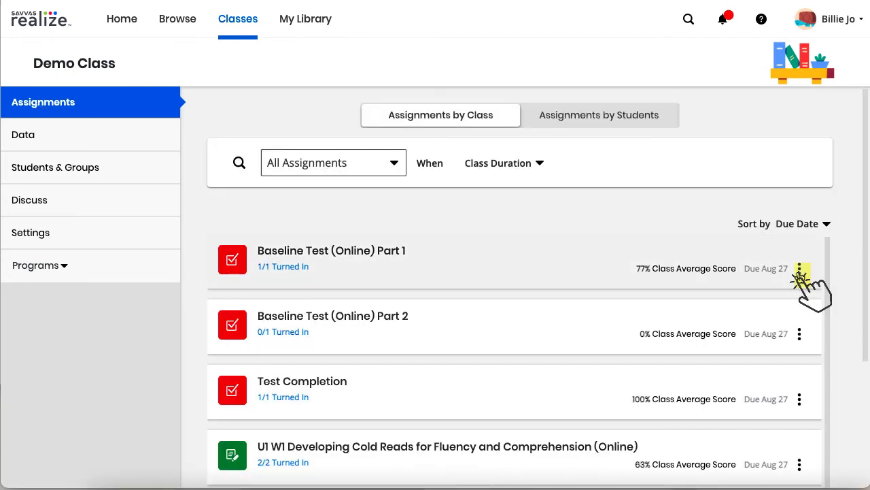
{"action": "left_click", "coordinate": [799, 270]}
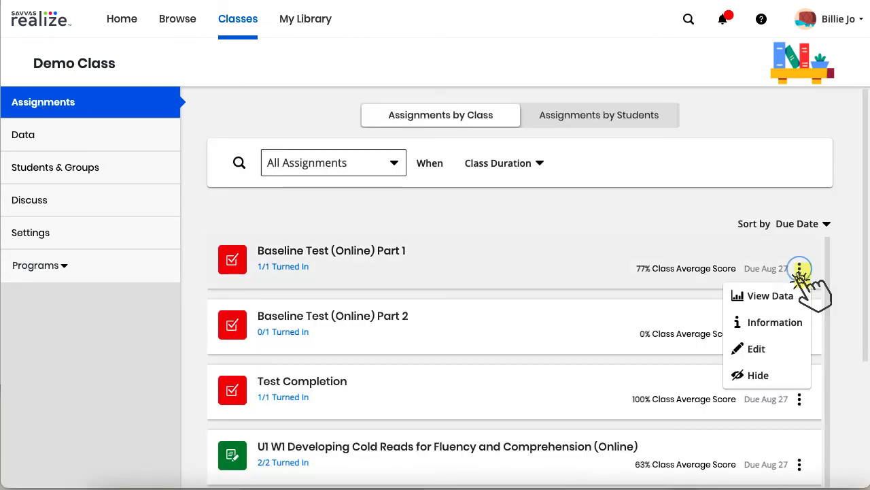
{"action": "left_click", "coordinate": [771, 297]}
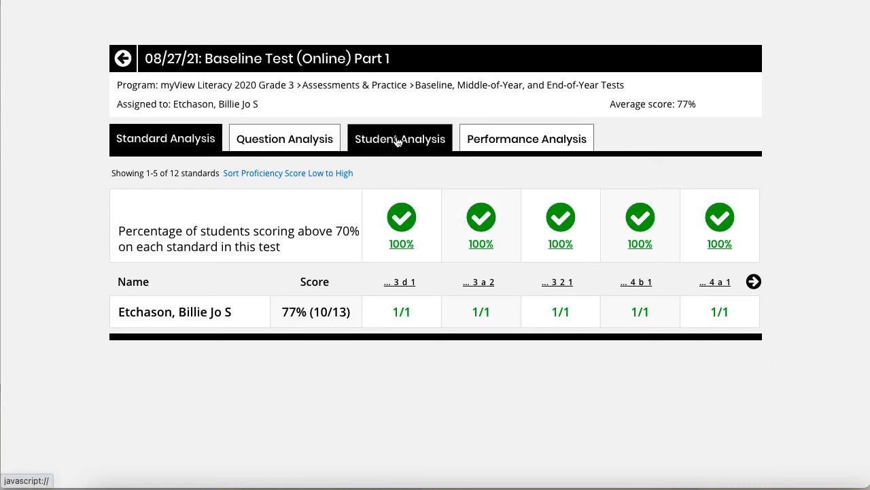
{"action": "left_click", "coordinate": [528, 144]}
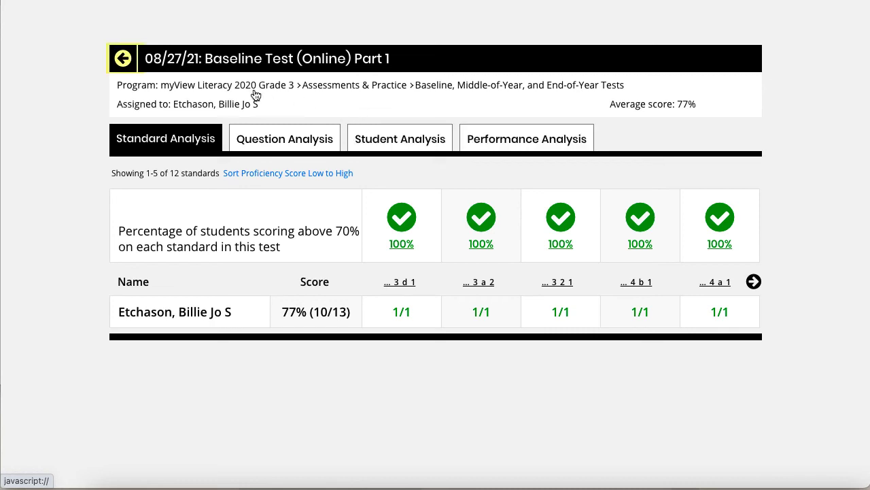
Go through Students & Groups to the Grade 3 Reading class Discuss page
{"action": "left_click", "coordinate": [125, 69]}
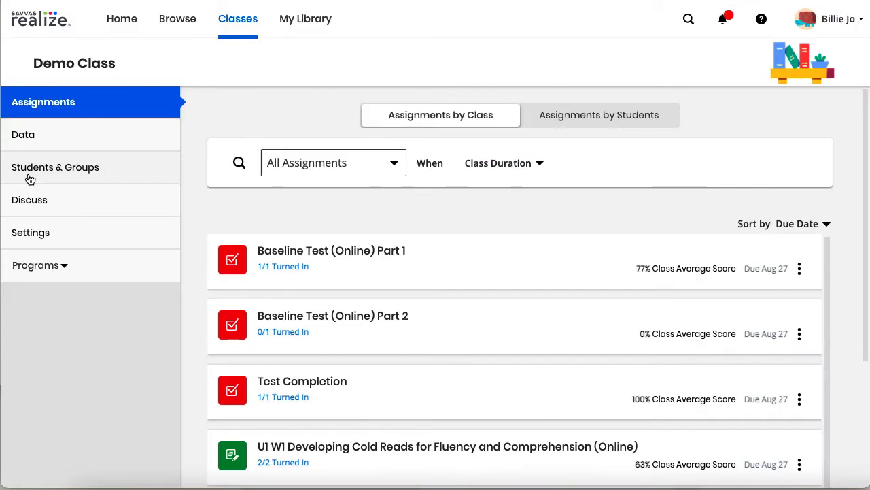
{"action": "left_click", "coordinate": [30, 179]}
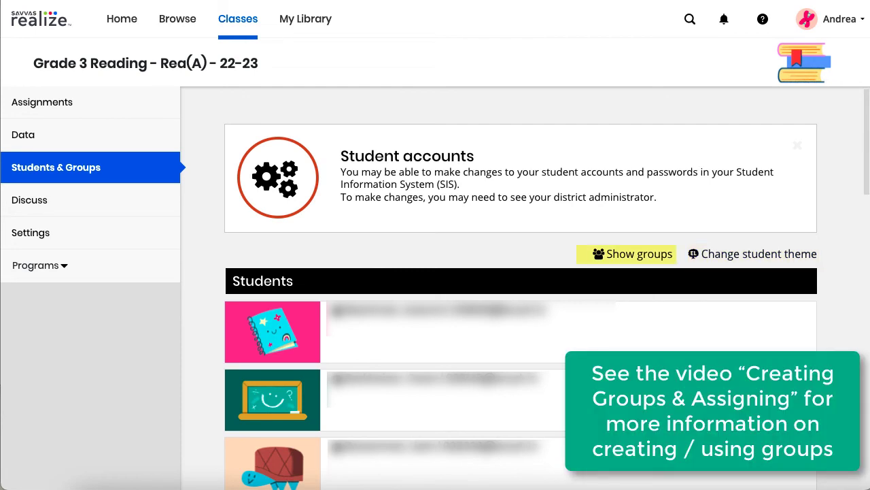
{"action": "left_click", "coordinate": [19, 204]}
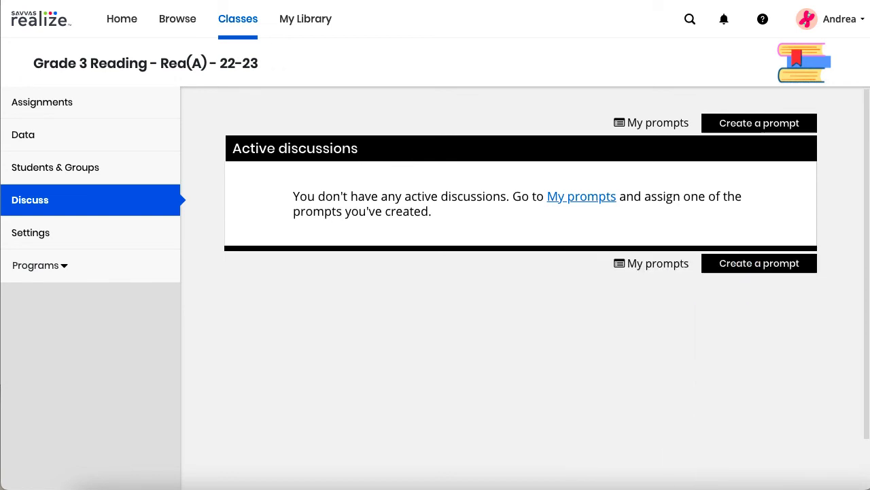
Open the class Settings, scroll to Programs, and expand the sidebar Programs list
{"action": "left_click", "coordinate": [14, 234]}
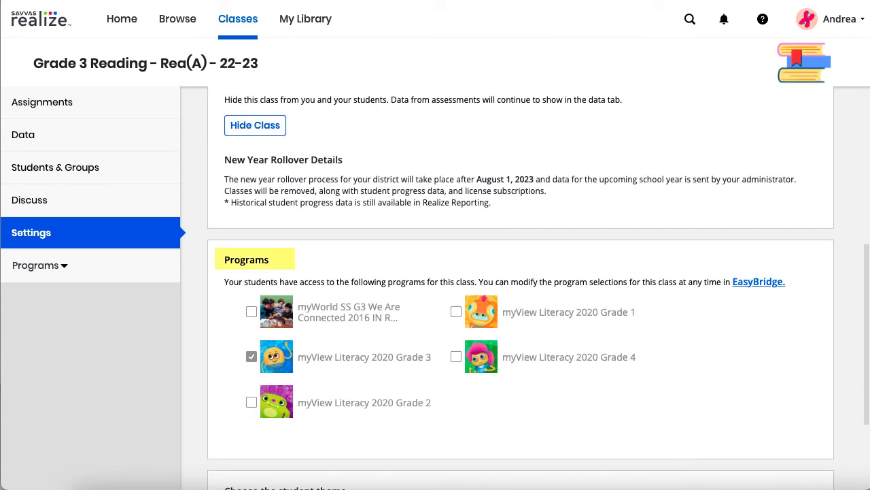
{"action": "scroll", "coordinate": [521, 288], "scroll_direction": "down", "scroll_amount": 5}
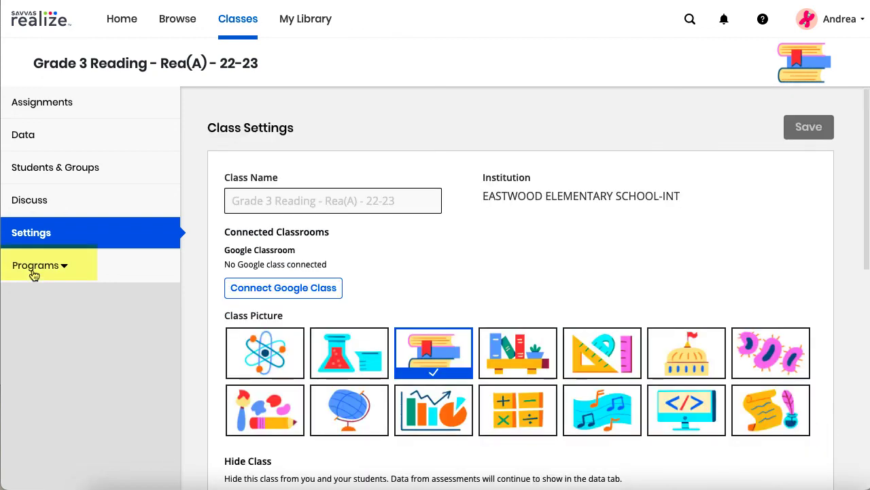
{"action": "left_click", "coordinate": [34, 272]}
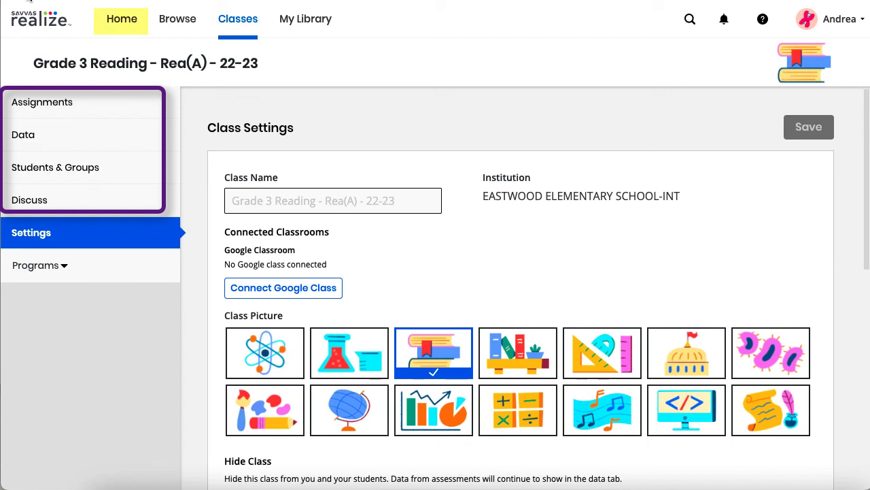
Go back to the Home page showing both classes and My Programs
{"action": "left_click", "coordinate": [110, 23]}
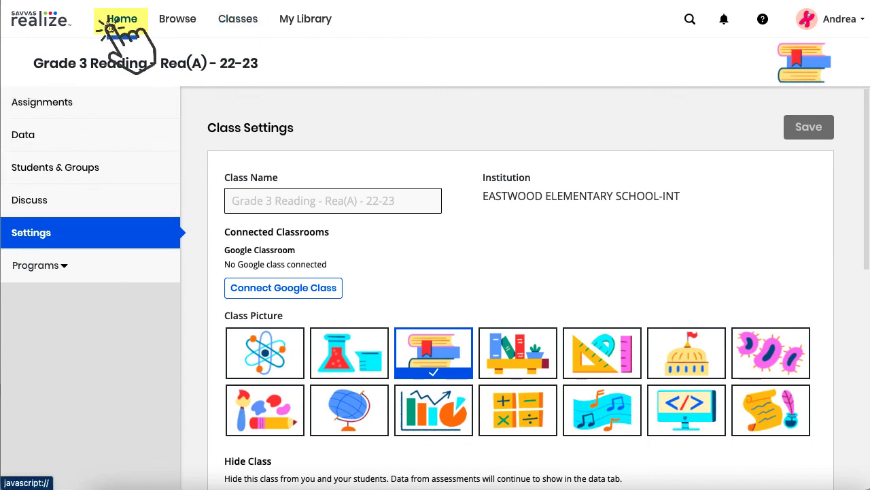